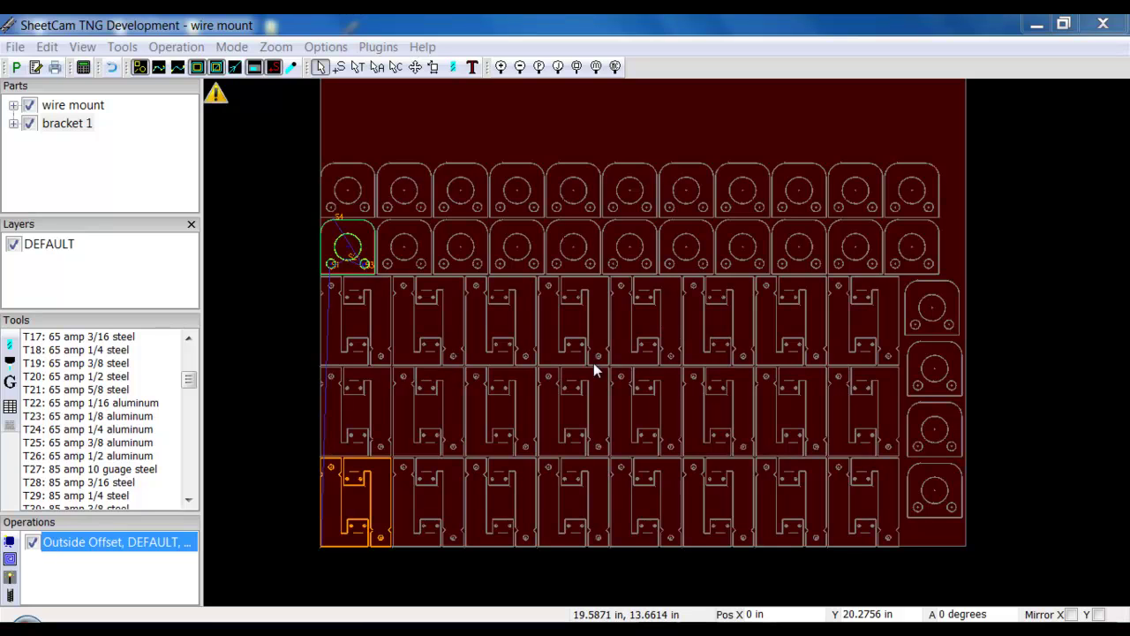
Switch to nesting mode and drag-select the top rows of nested parts
{"action": "left_click", "coordinate": [415, 68]}
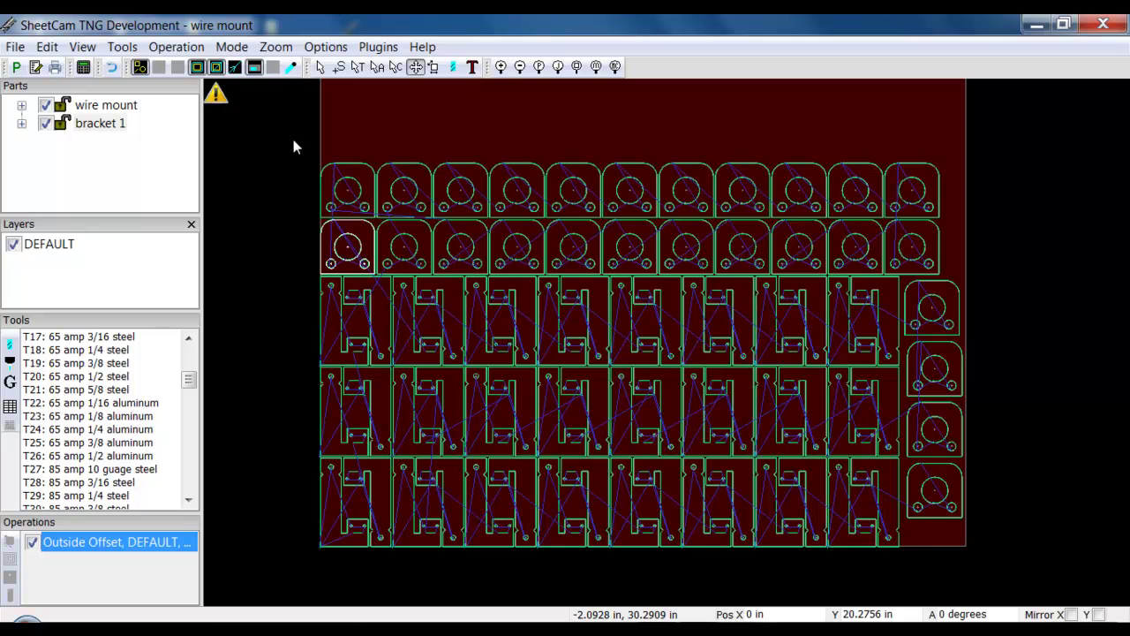
{"action": "left_click_drag", "start_coordinate": [295, 139], "coordinate": [351, 124]}
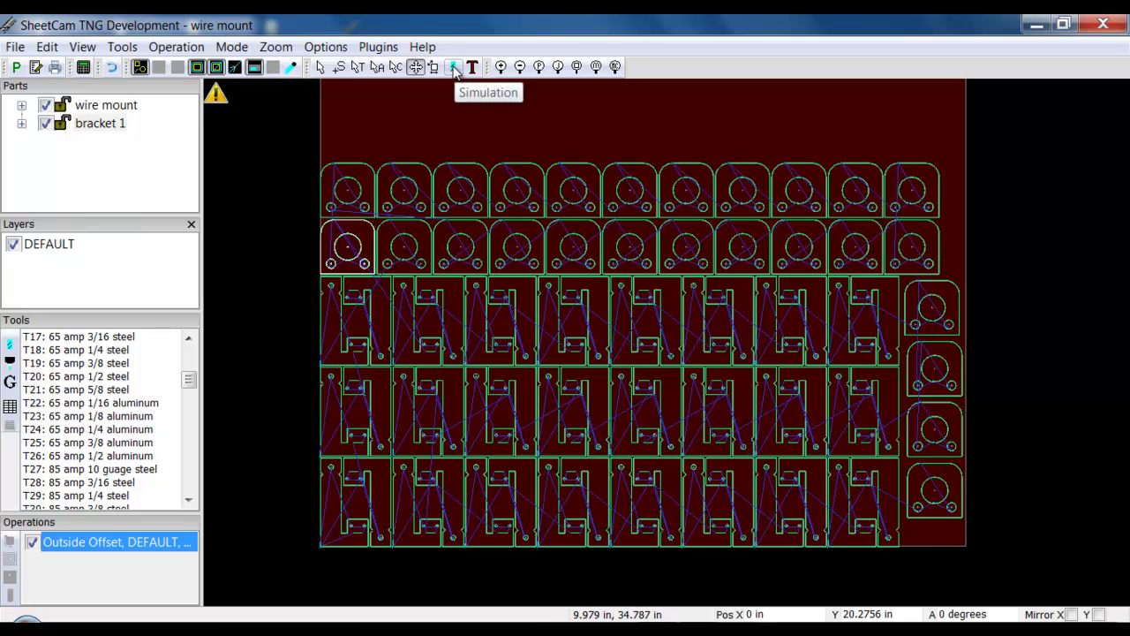
Run the cut simulation at 500% feed override and stop it at 183.69 s
{"action": "left_click", "coordinate": [454, 69]}
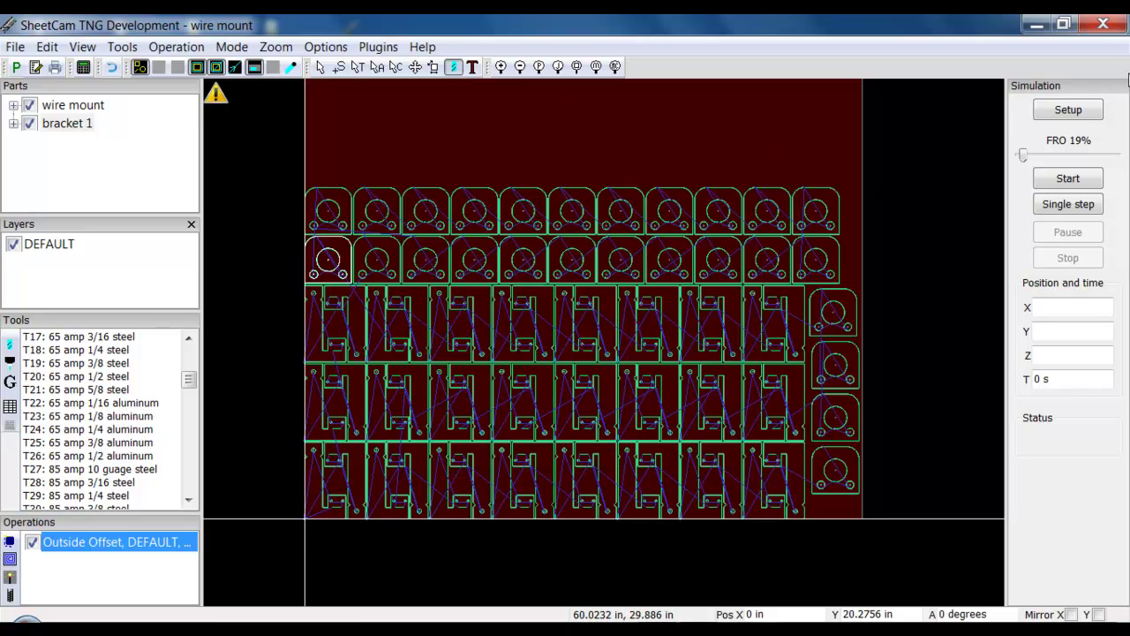
{"action": "left_click", "coordinate": [1068, 179]}
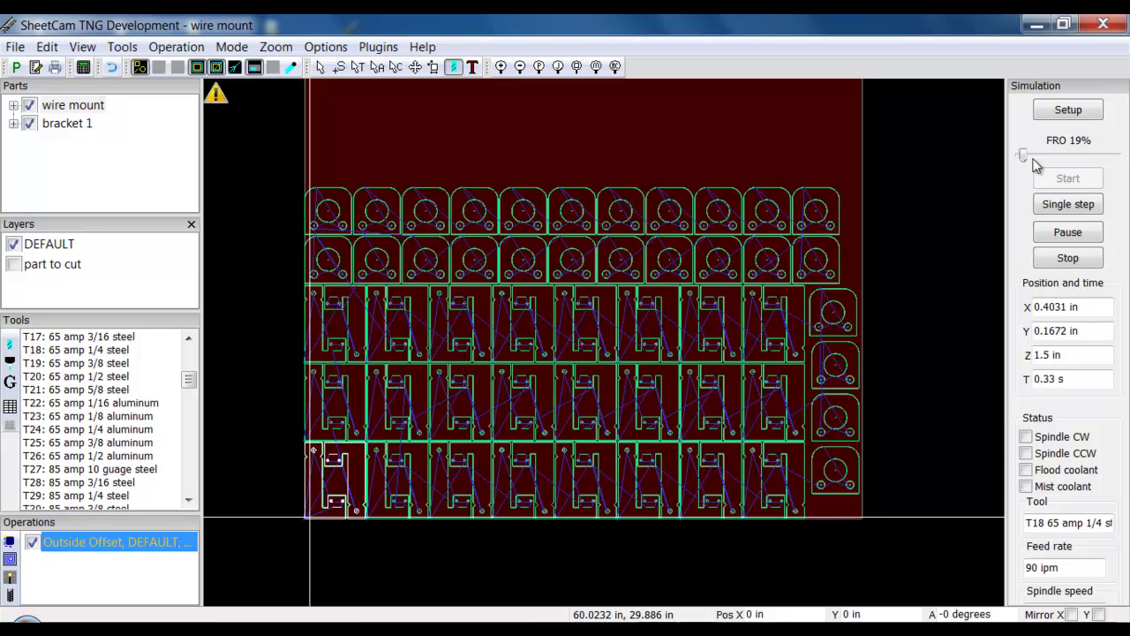
{"action": "left_click_drag", "start_coordinate": [1021, 157], "coordinate": [1119, 159]}
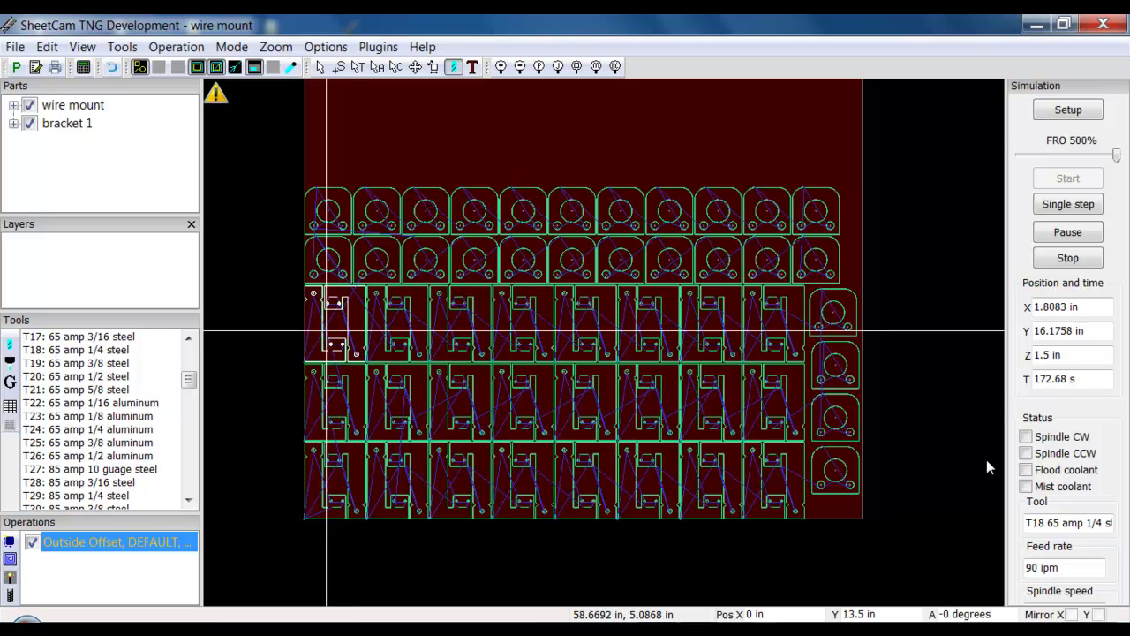
{"action": "left_click", "coordinate": [1069, 260]}
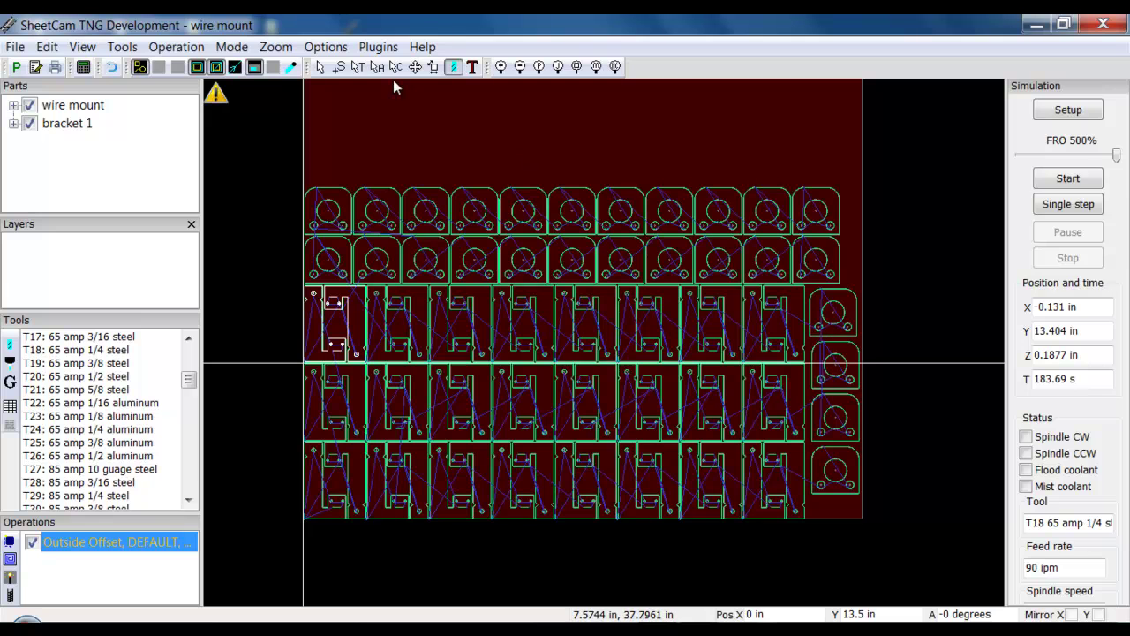
Leave the simulation and delete the top rows of bracket parts, confirming the deletion
{"action": "left_click", "coordinate": [322, 67]}
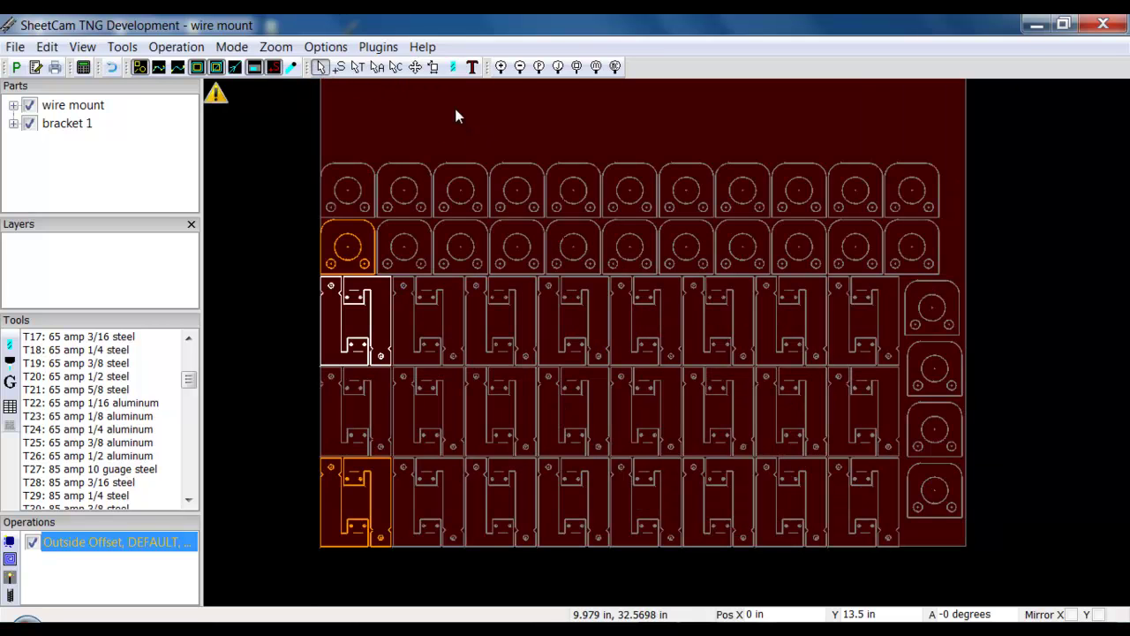
{"action": "left_click", "coordinate": [415, 67]}
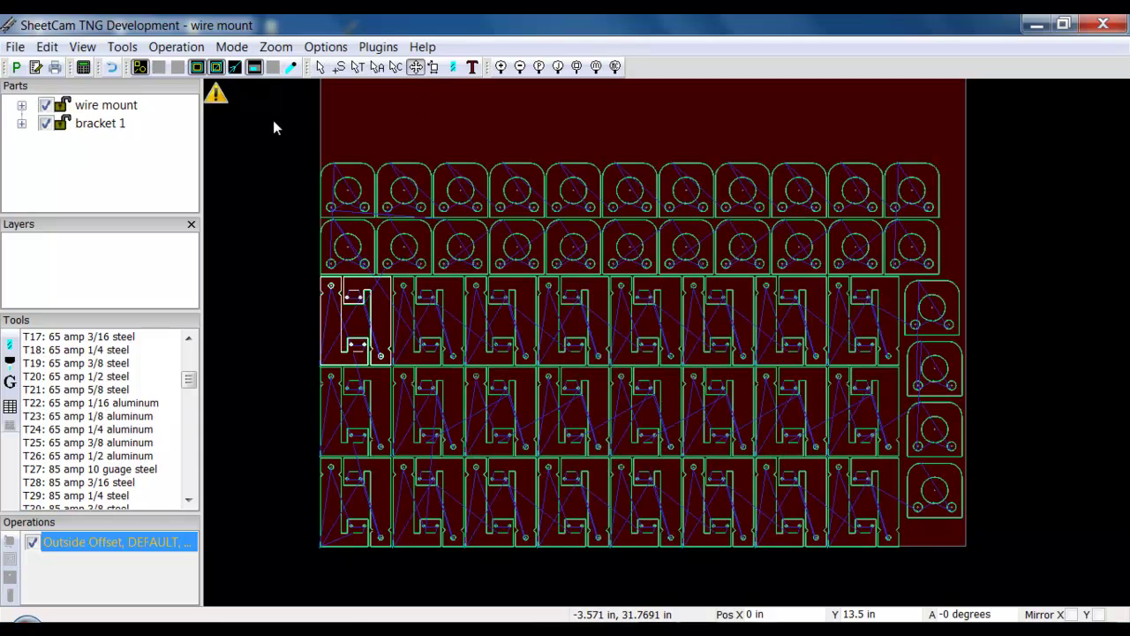
{"action": "left_click_drag", "start_coordinate": [278, 119], "coordinate": [1014, 394]}
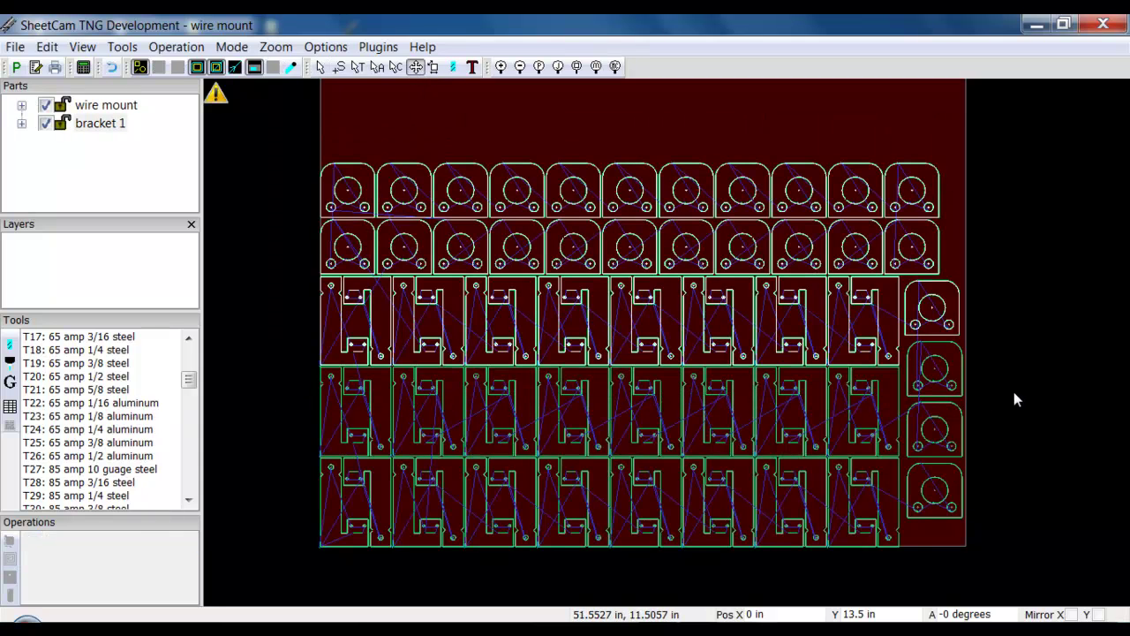
{"action": "right_click", "coordinate": [607, 266]}
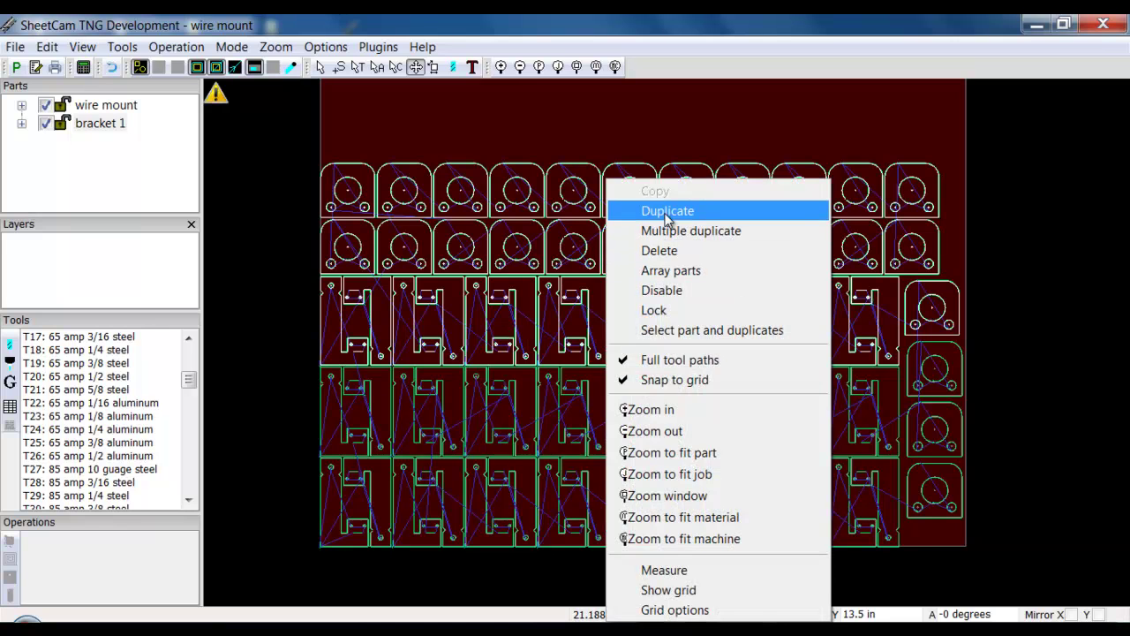
{"action": "left_click", "coordinate": [659, 252]}
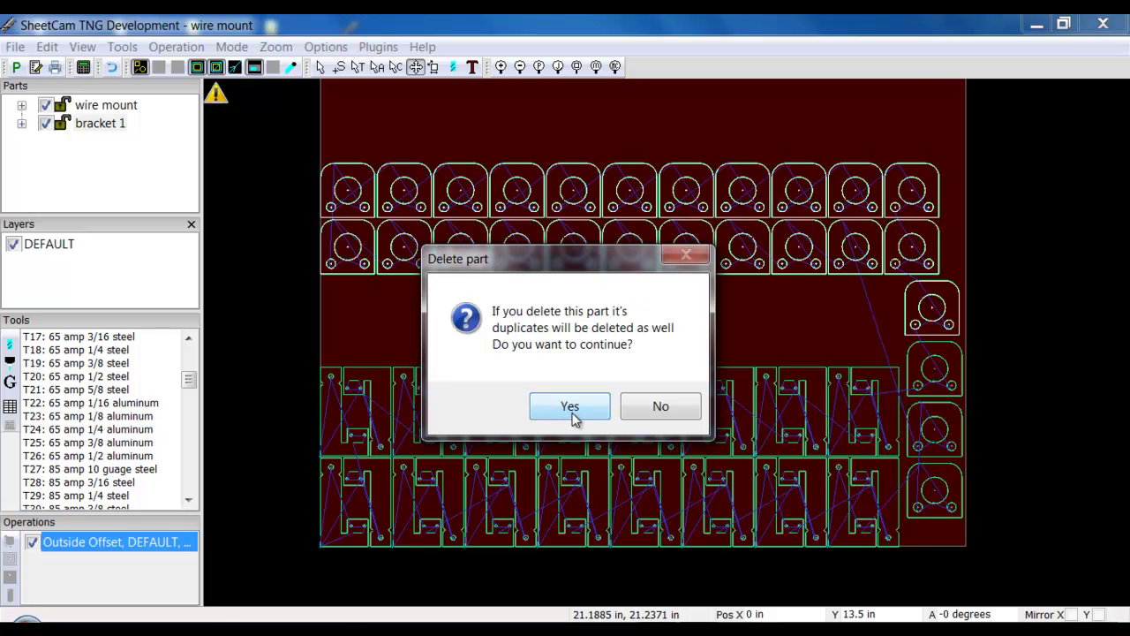
{"action": "left_click", "coordinate": [571, 409]}
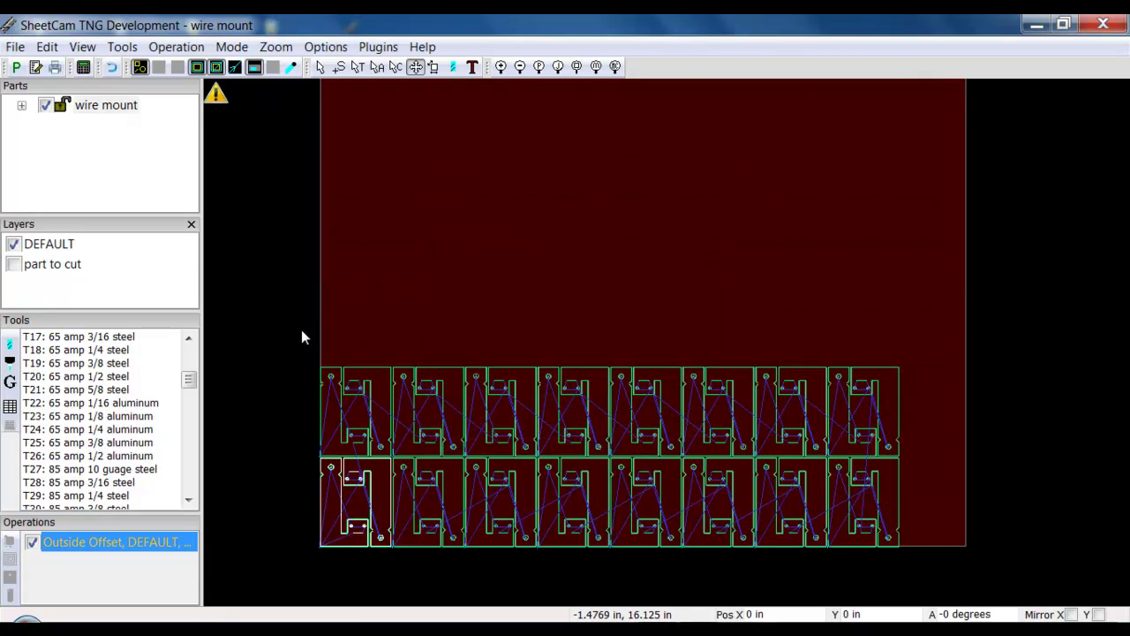
Delete the duplicate wire mount rows until only one wire mount remains
{"action": "left_click_drag", "start_coordinate": [301, 329], "coordinate": [915, 472]}
{"action": "right_click", "coordinate": [627, 410]}
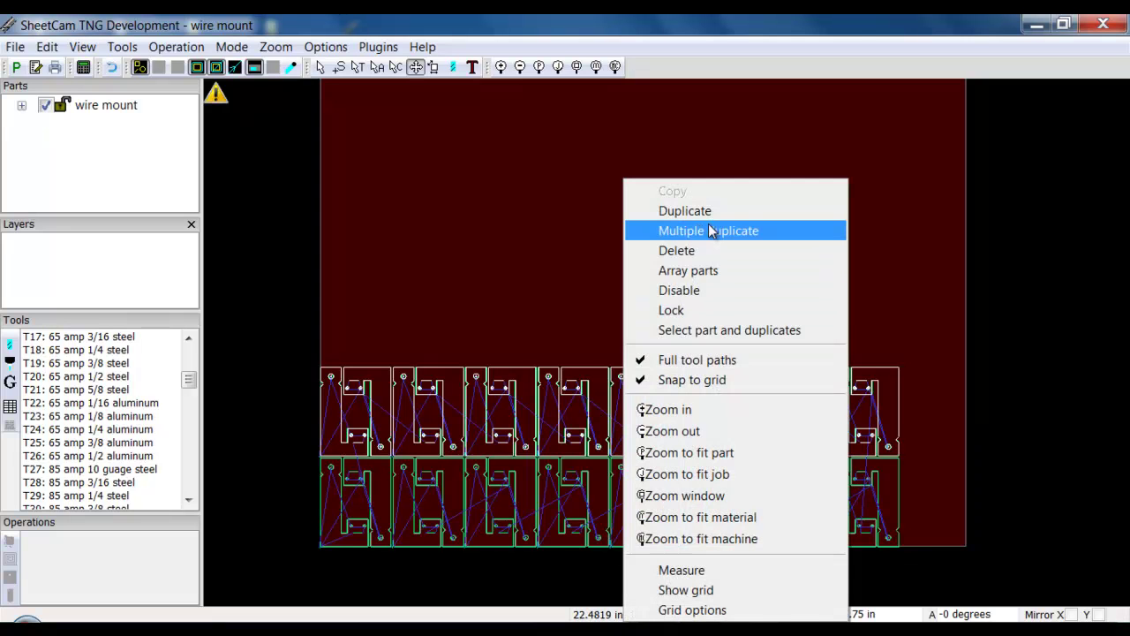
{"action": "left_click", "coordinate": [702, 251]}
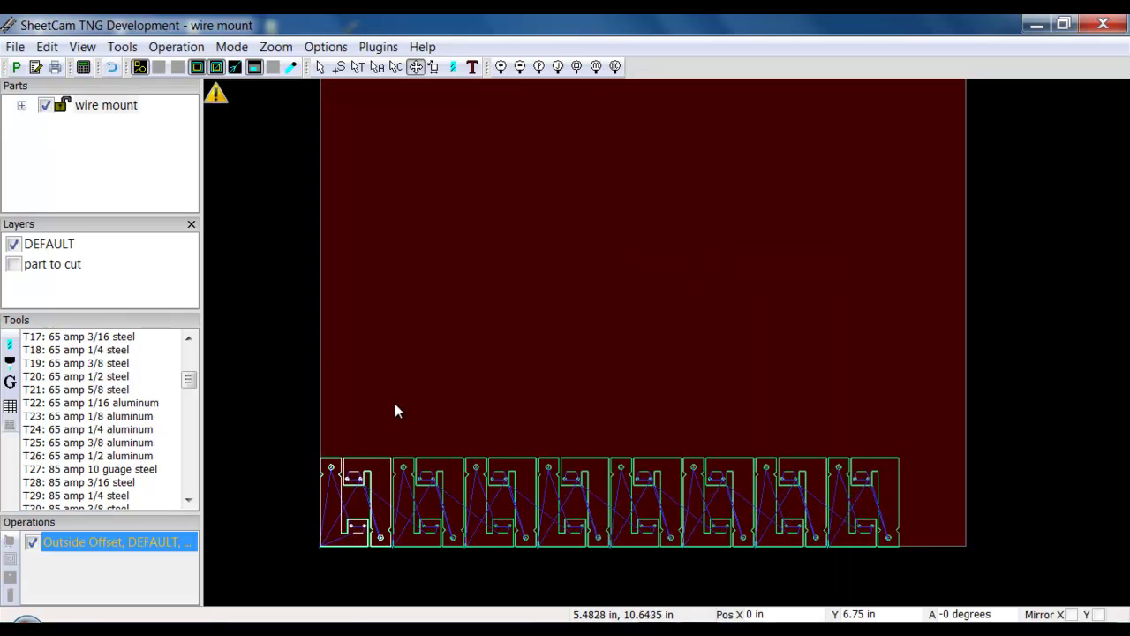
{"action": "left_click_drag", "start_coordinate": [383, 385], "coordinate": [961, 590]}
{"action": "right_click", "coordinate": [702, 492]}
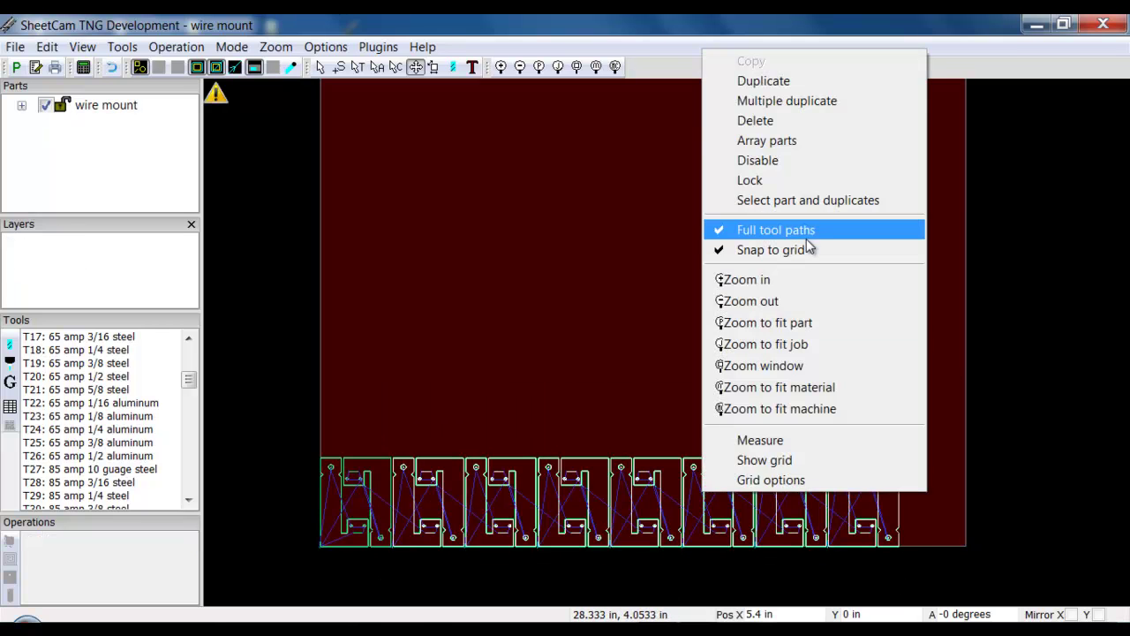
{"action": "left_click", "coordinate": [792, 124]}
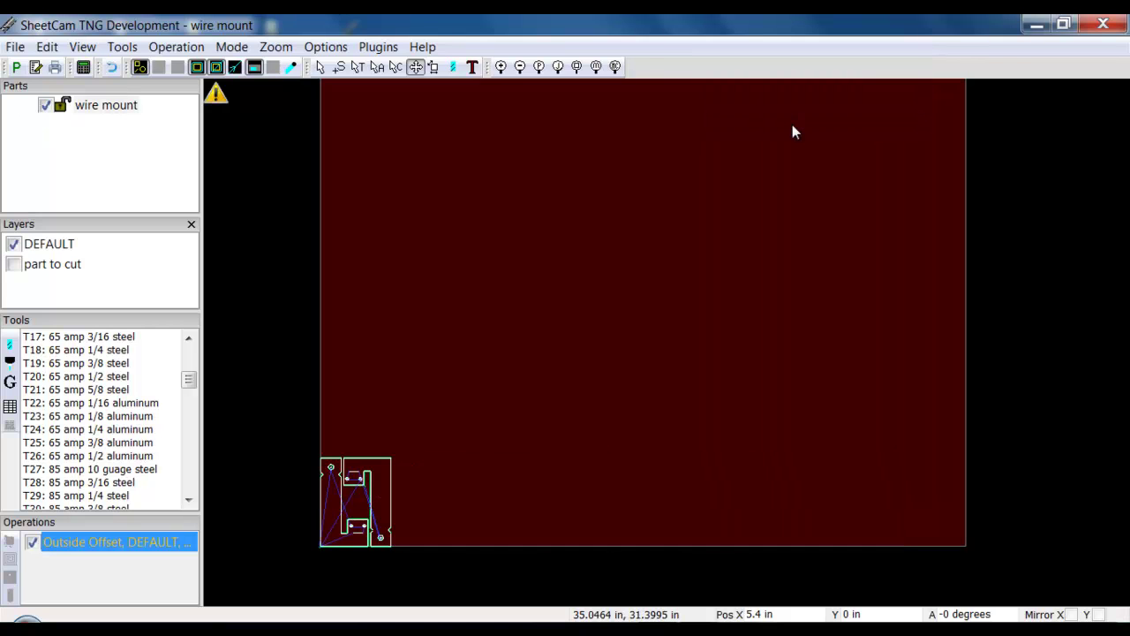
Zoom to fit the remaining wire mount and display its toolpaths with start points S1–S10
{"action": "left_click", "coordinate": [558, 68]}
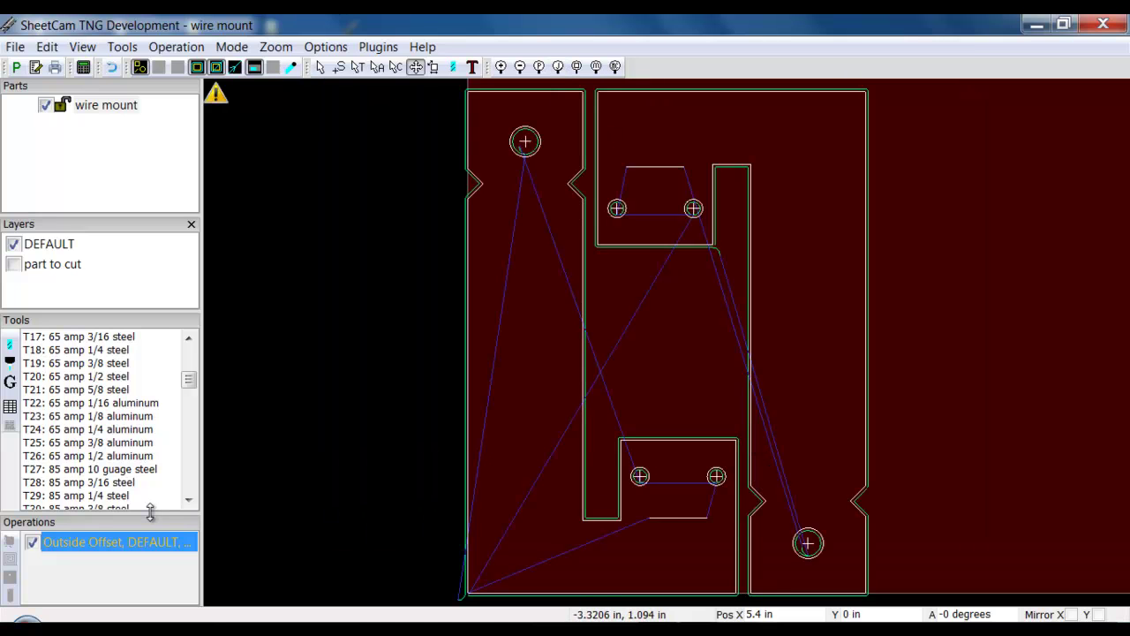
{"action": "left_click", "coordinate": [321, 68]}
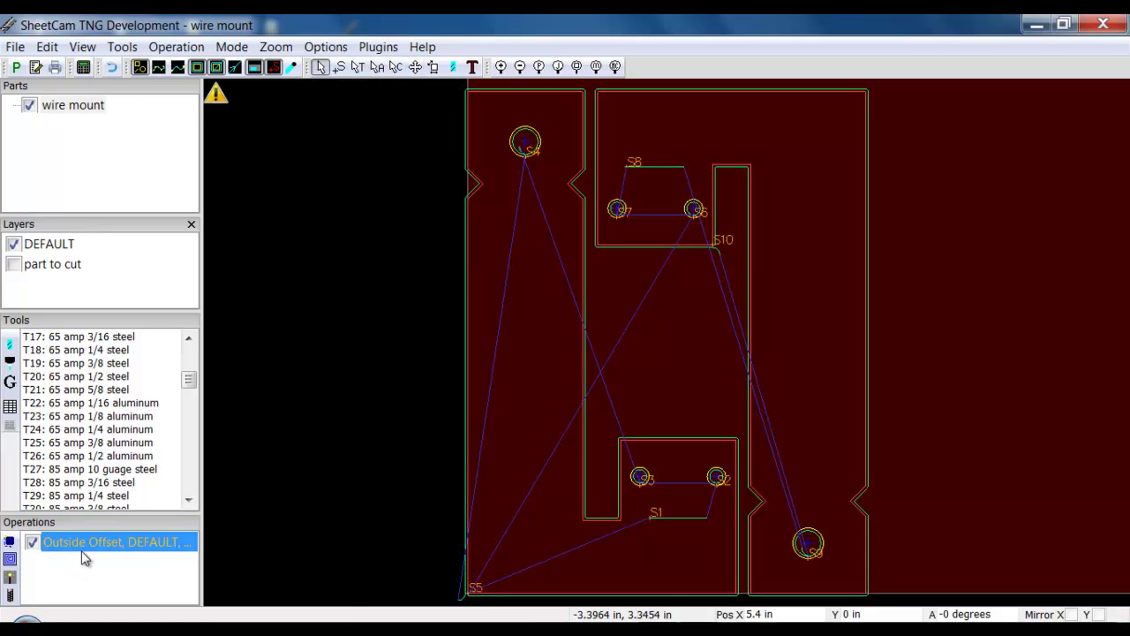
{"action": "mouse_move", "coordinate": [85, 548]}
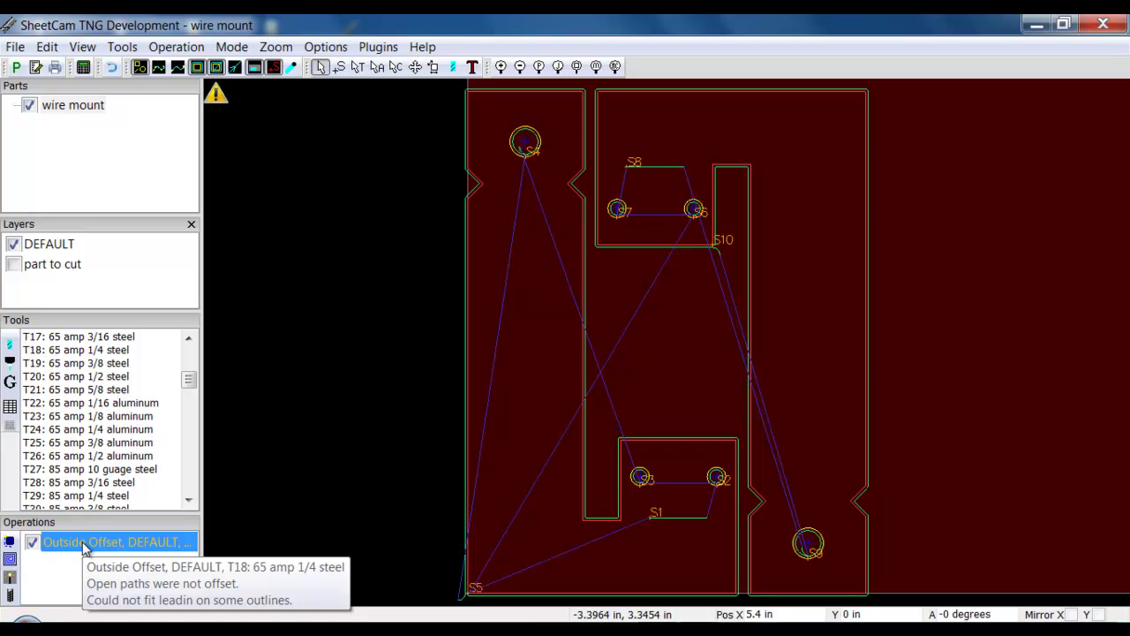
Open the Outside Offset settings, check the empty Path rules list, and open the path rules editor
{"action": "double_click", "coordinate": [85, 548]}
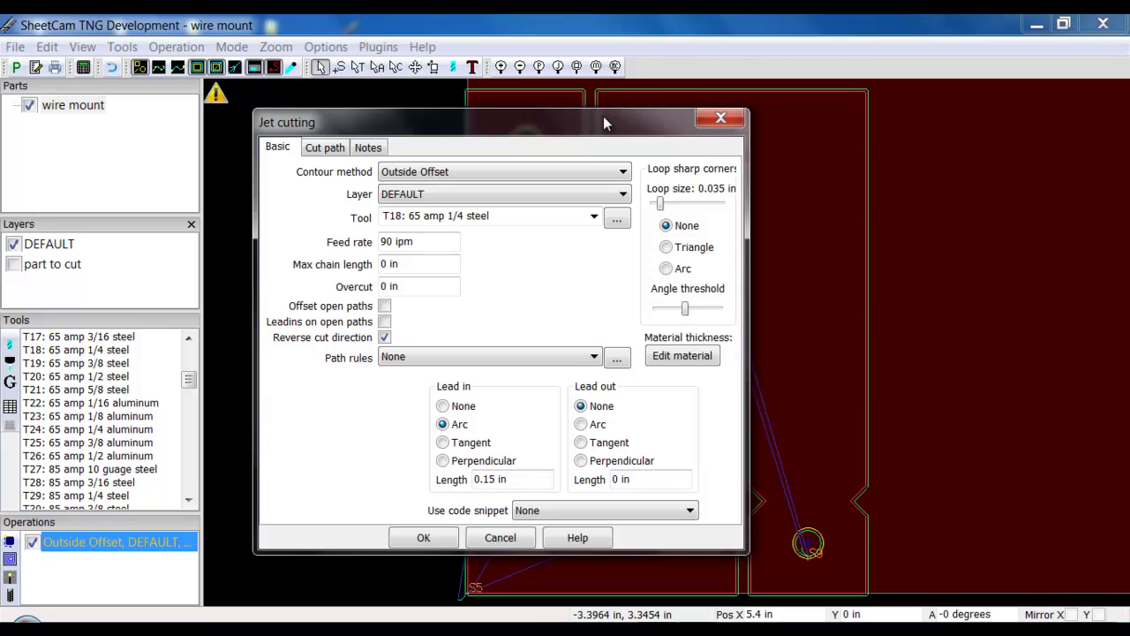
{"action": "left_click_drag", "start_coordinate": [603, 116], "coordinate": [415, 94]}
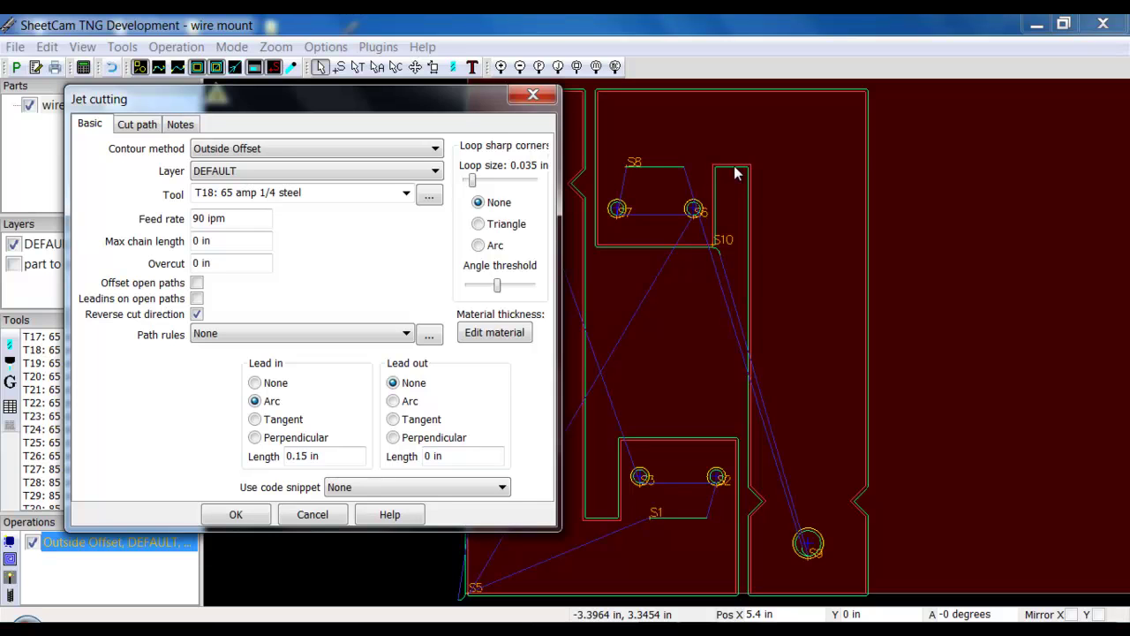
{"action": "left_click", "coordinate": [407, 334]}
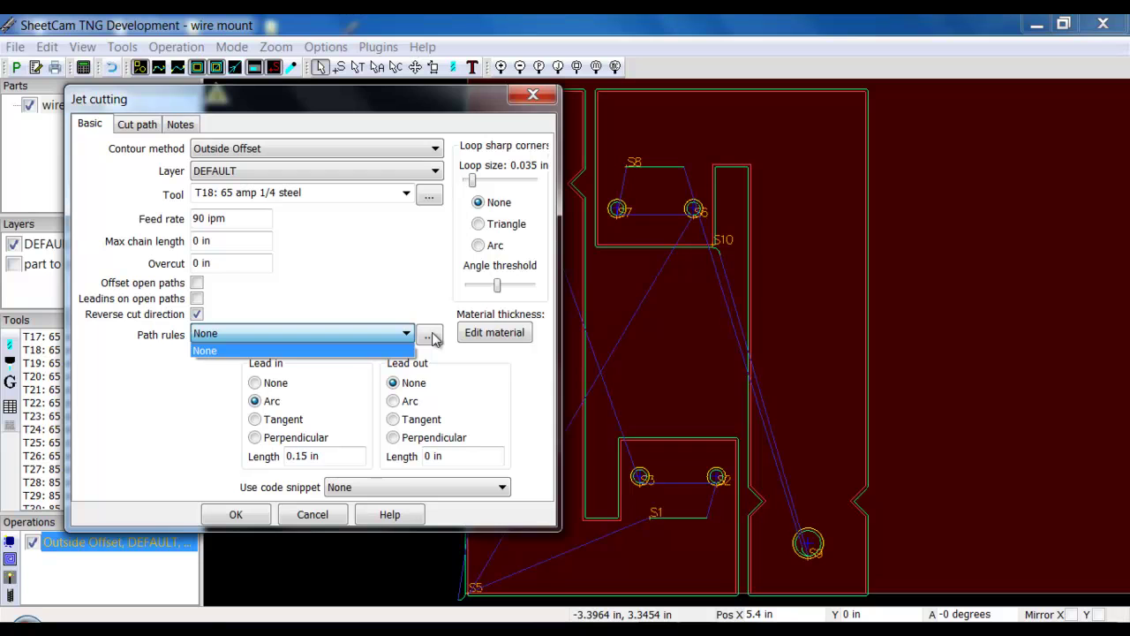
{"action": "left_click", "coordinate": [432, 340]}
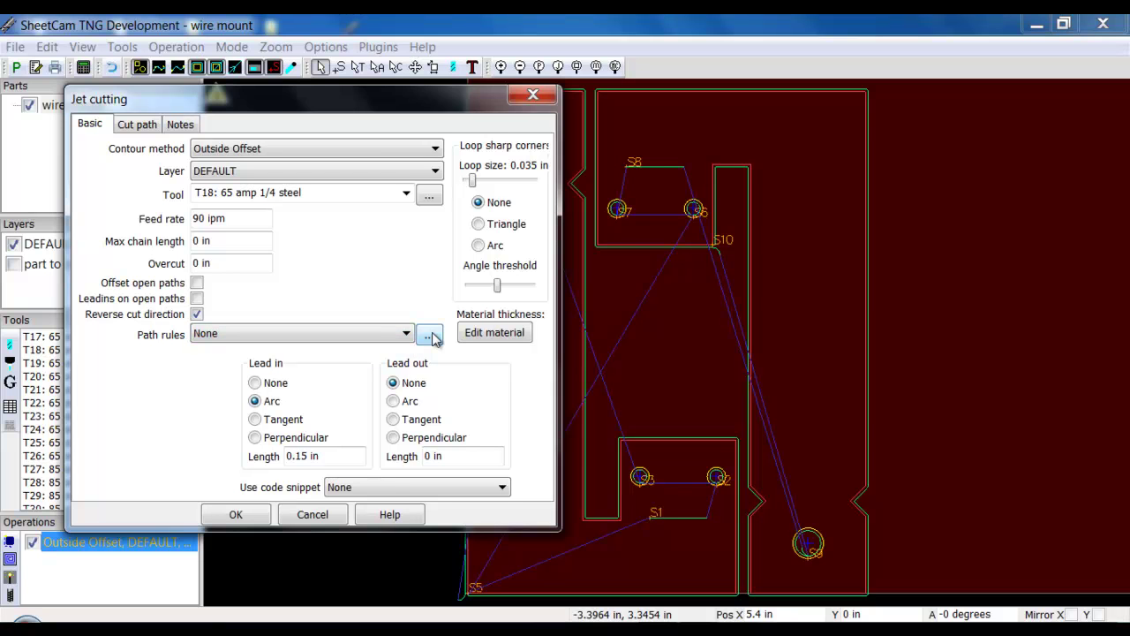
{"action": "left_click", "coordinate": [430, 338]}
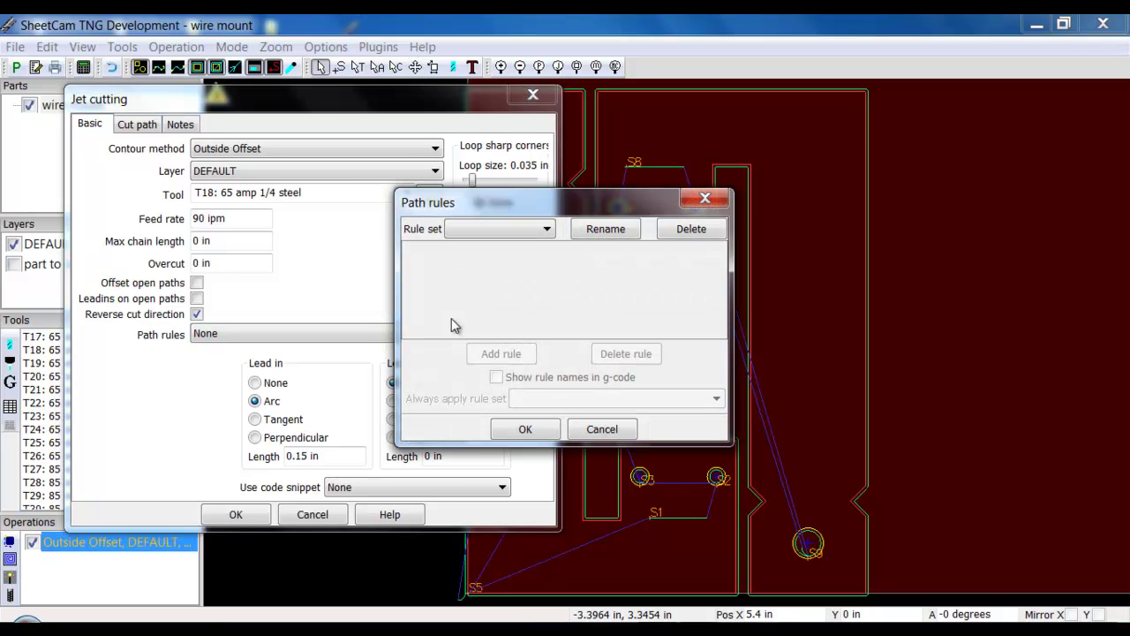
Create a path rule set named 'holes' and add a new rule to it
{"action": "left_click", "coordinate": [546, 229]}
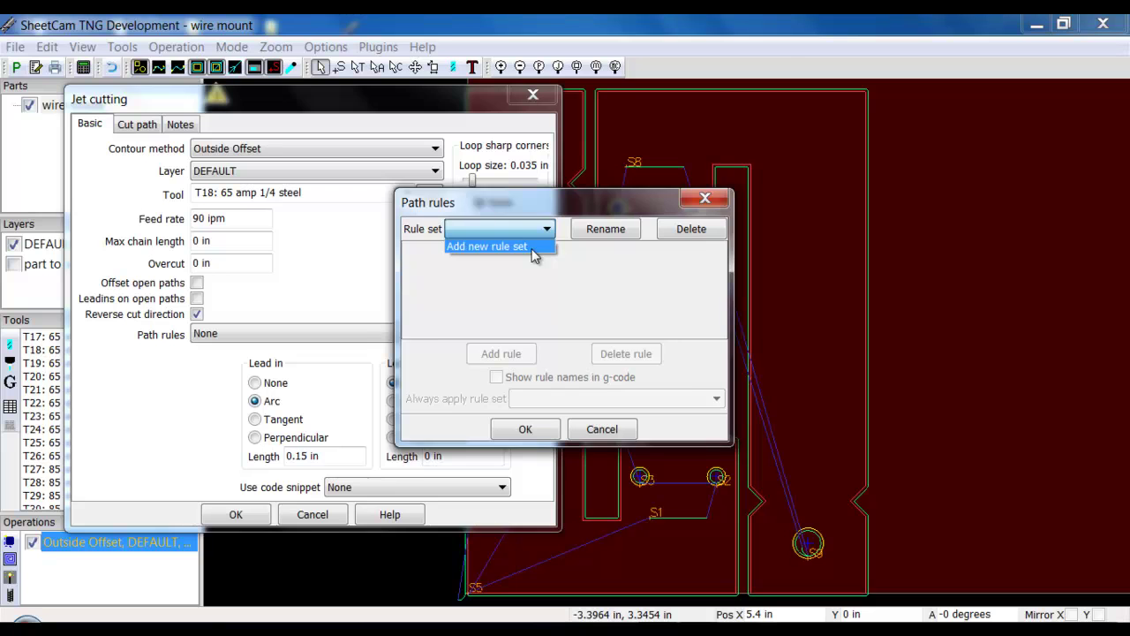
{"action": "left_click", "coordinate": [533, 254]}
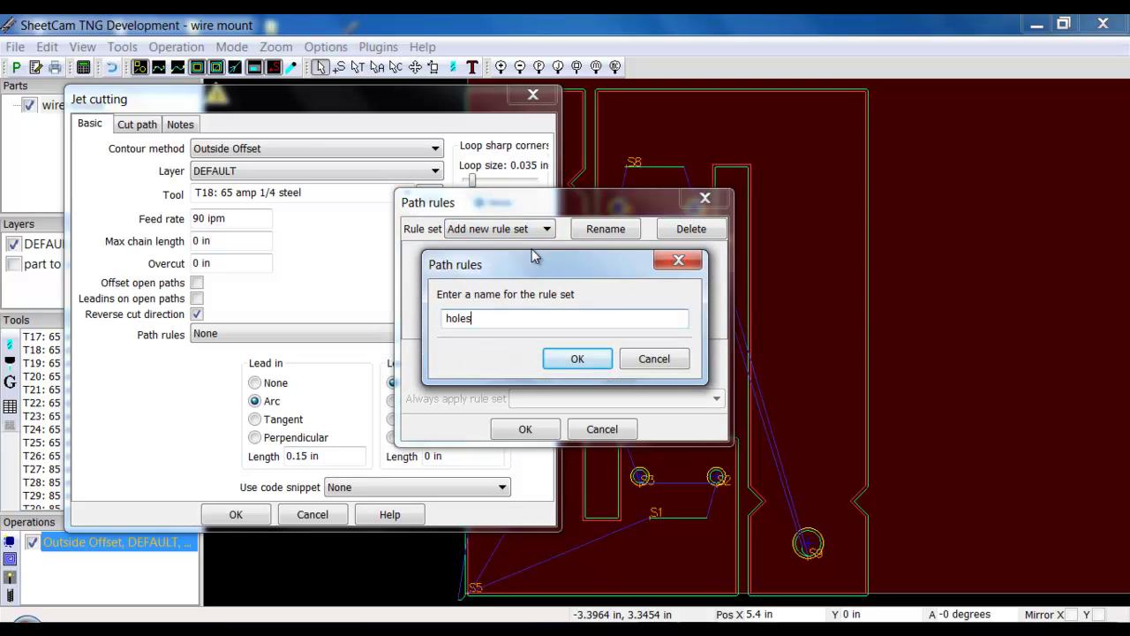
{"action": "left_click", "coordinate": [557, 361]}
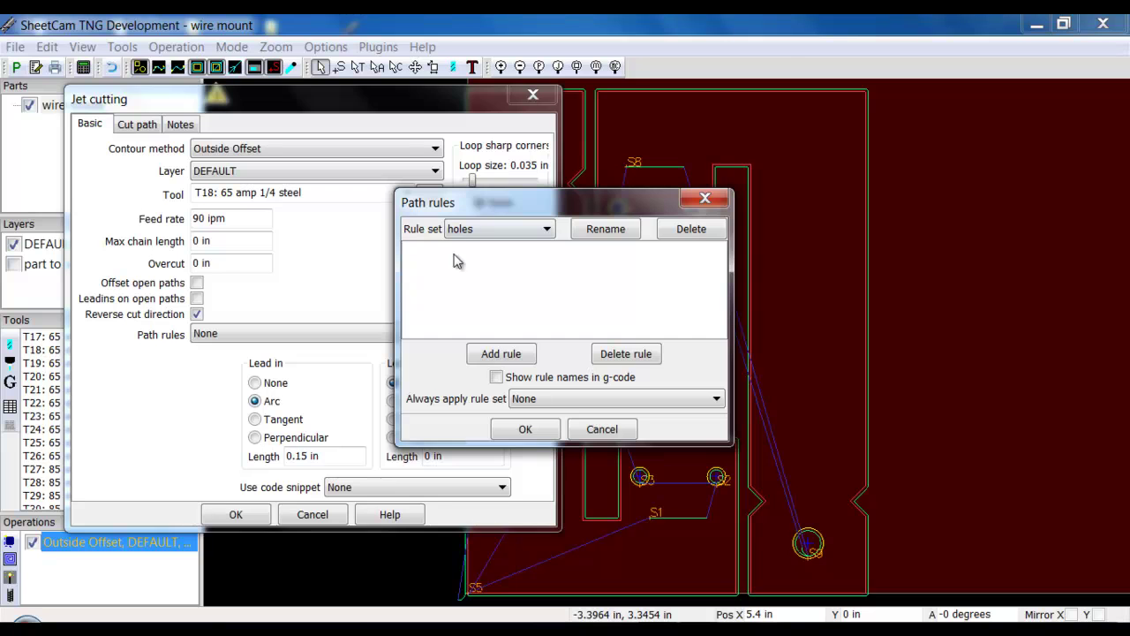
{"action": "left_click", "coordinate": [500, 354]}
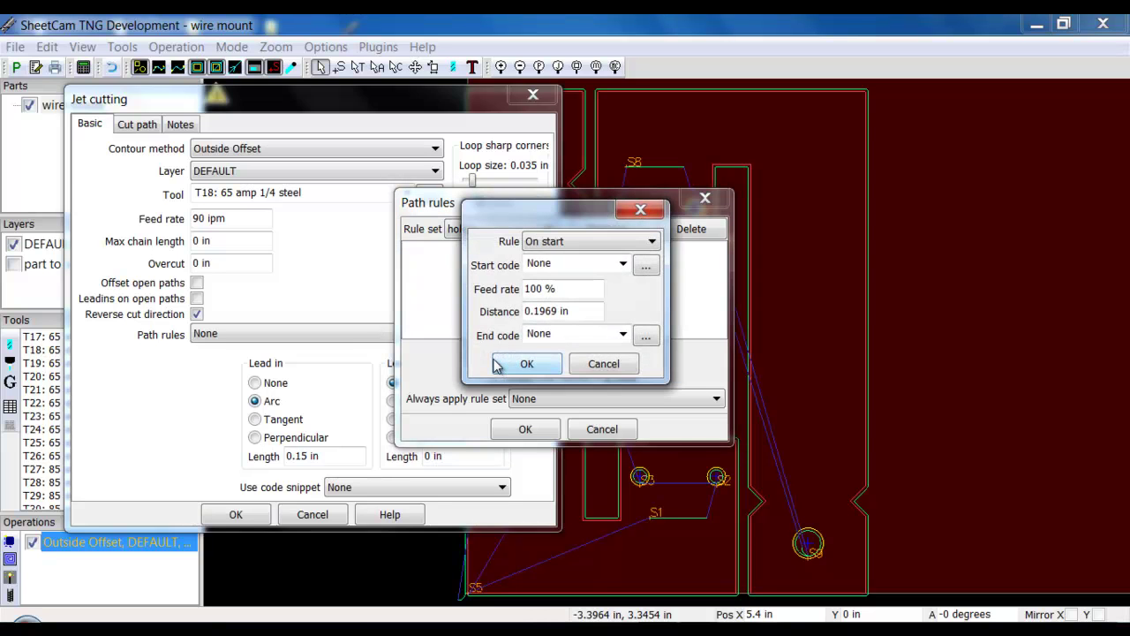
Make the rule apply to circles under 1.5 in at 60% feed, DTHC-OFF start, DTHC-ON end
{"action": "left_click", "coordinate": [652, 242]}
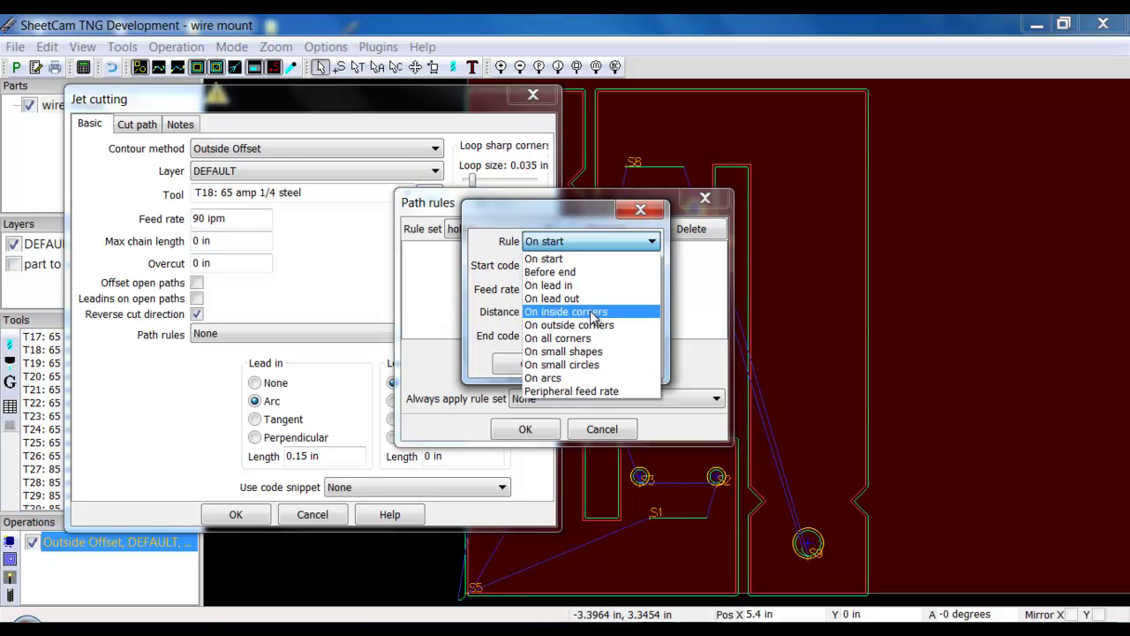
{"action": "left_click", "coordinate": [585, 366]}
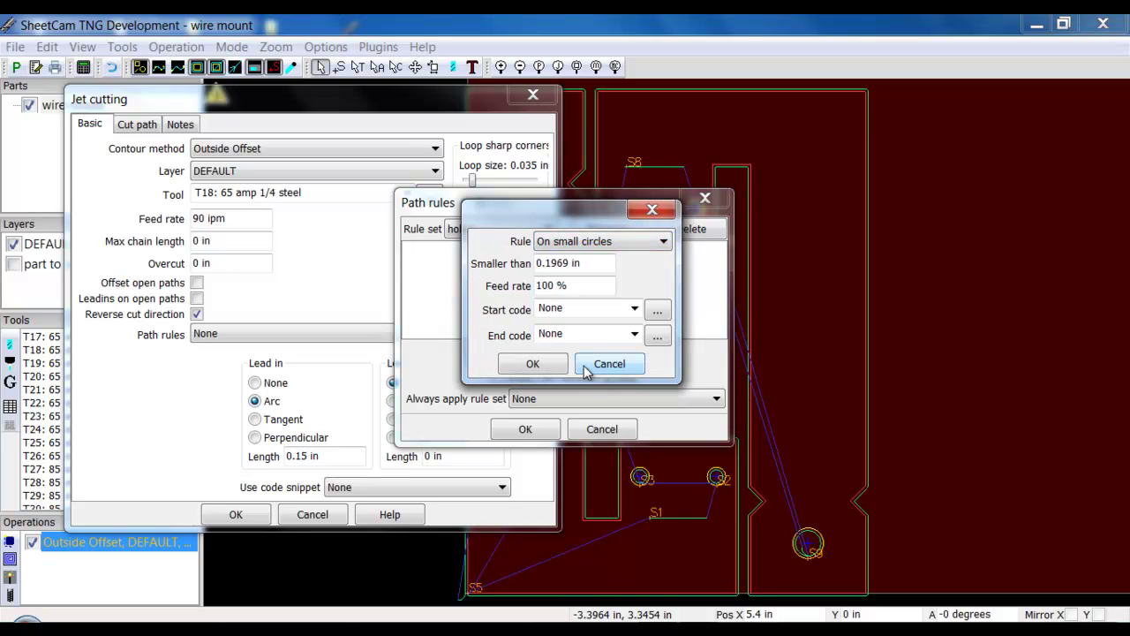
{"action": "left_click", "coordinate": [579, 265]}
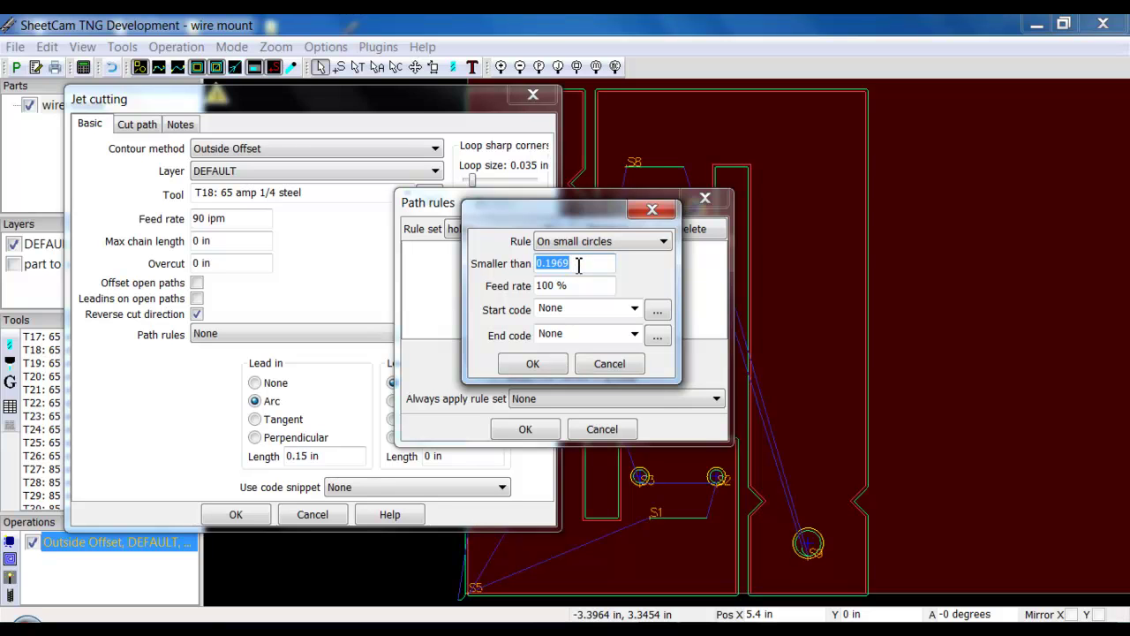
{"action": "key", "text": "BackSpace"}
{"action": "left_click", "coordinate": [561, 285]}
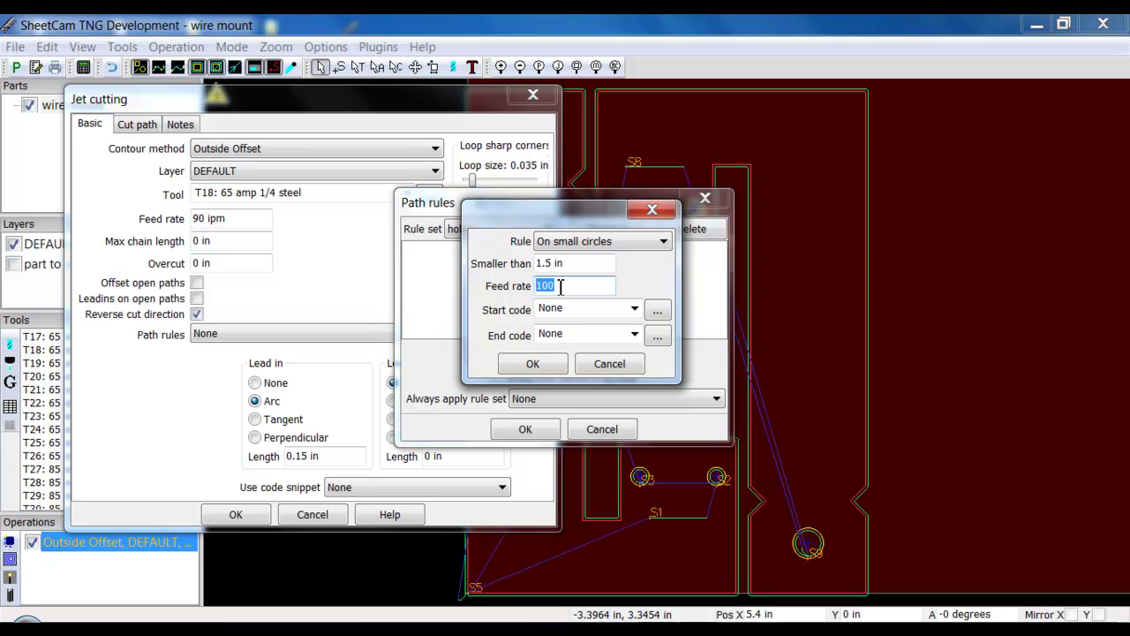
{"action": "key", "text": "BackSpace"}
{"action": "left_click", "coordinate": [635, 311]}
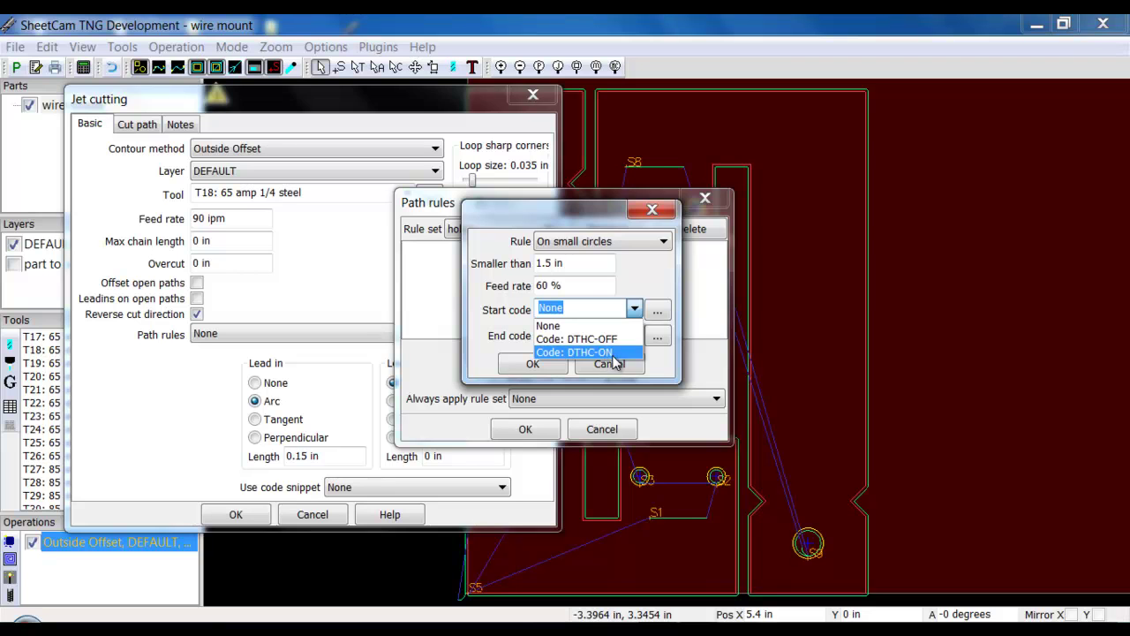
{"action": "left_click", "coordinate": [615, 340]}
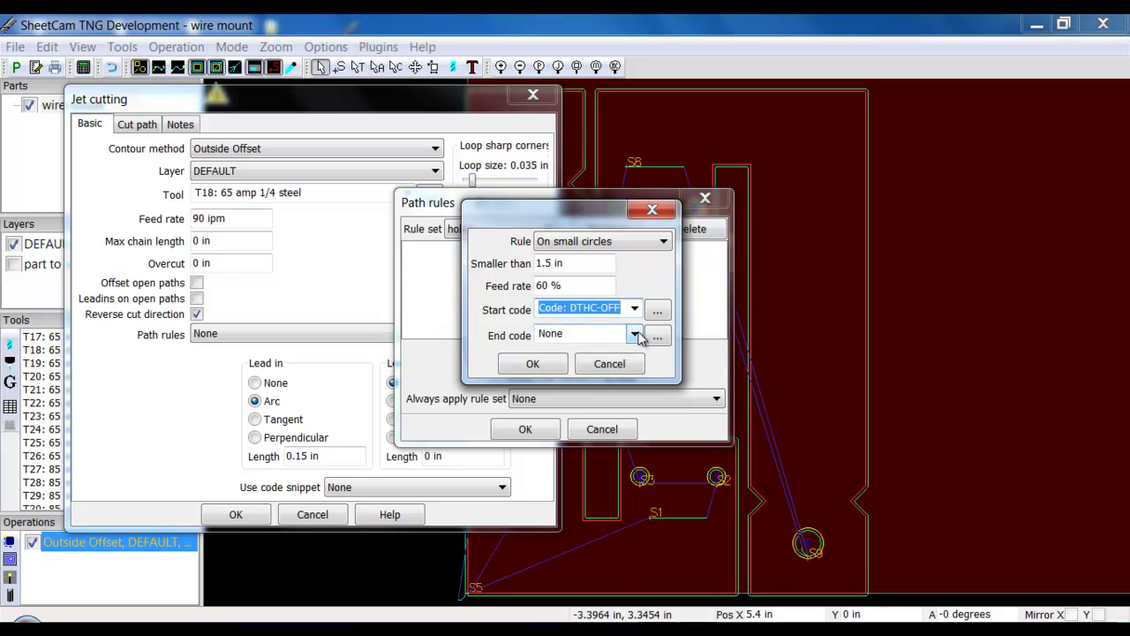
{"action": "left_click", "coordinate": [635, 334]}
{"action": "left_click", "coordinate": [633, 378]}
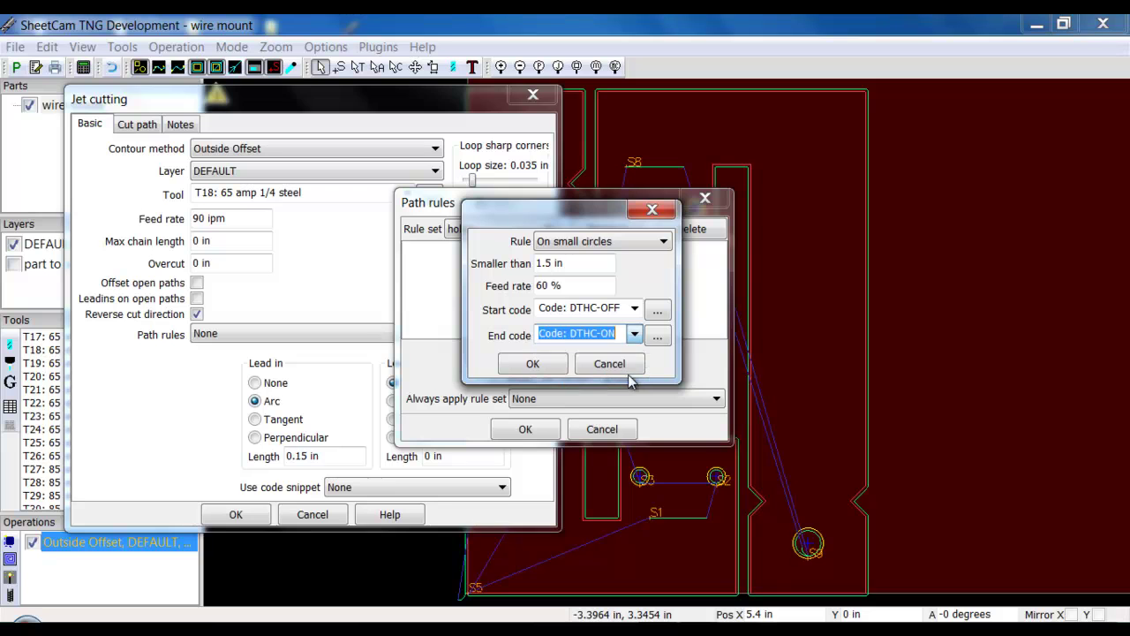
{"action": "left_click", "coordinate": [533, 365]}
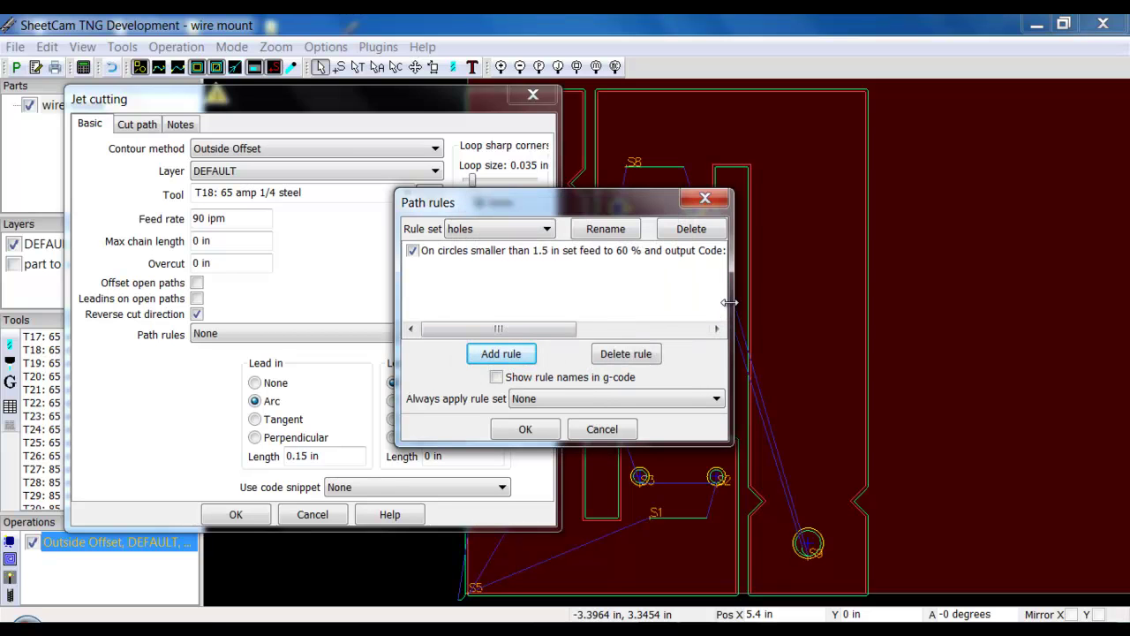
Widen the Path rules window so the circle rule's full text is readable
{"action": "left_click_drag", "start_coordinate": [730, 314], "coordinate": [1058, 322]}
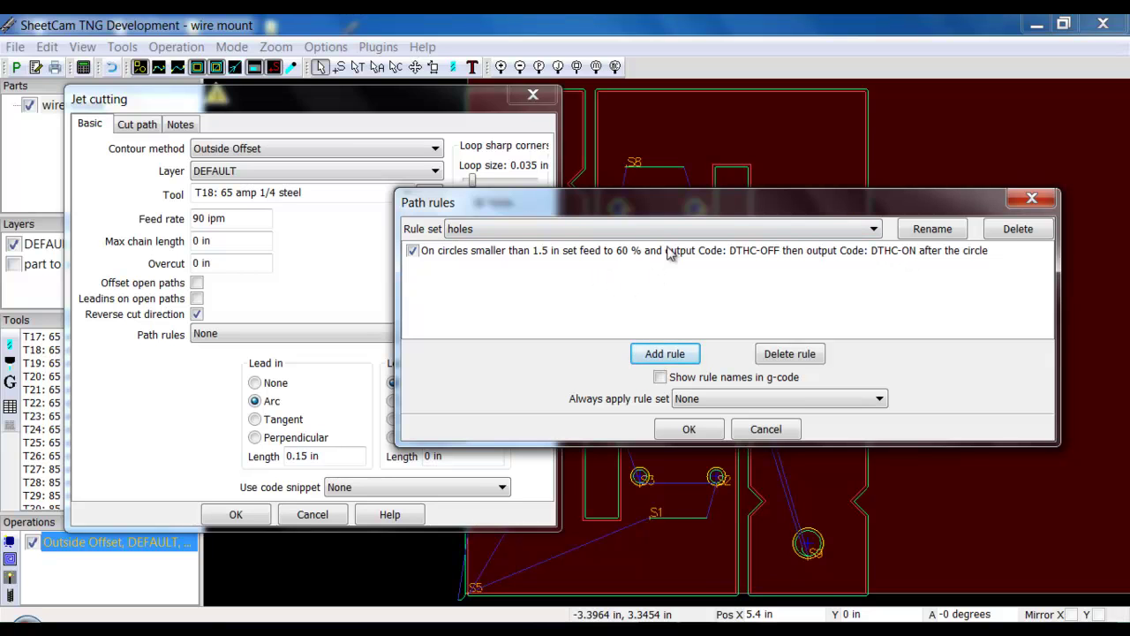
Add an 'On small shapes' rule: under 1.5 in, 60% feed, DTHC-OFF start, DTHC-ON end code
{"action": "left_click", "coordinate": [680, 357]}
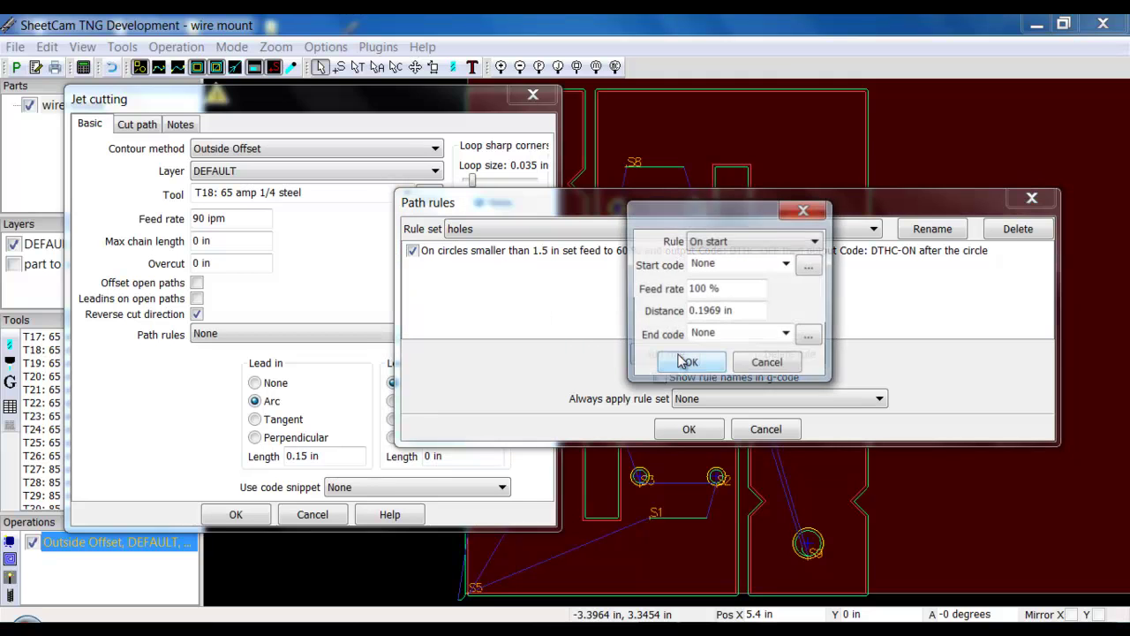
{"action": "left_click", "coordinate": [814, 241]}
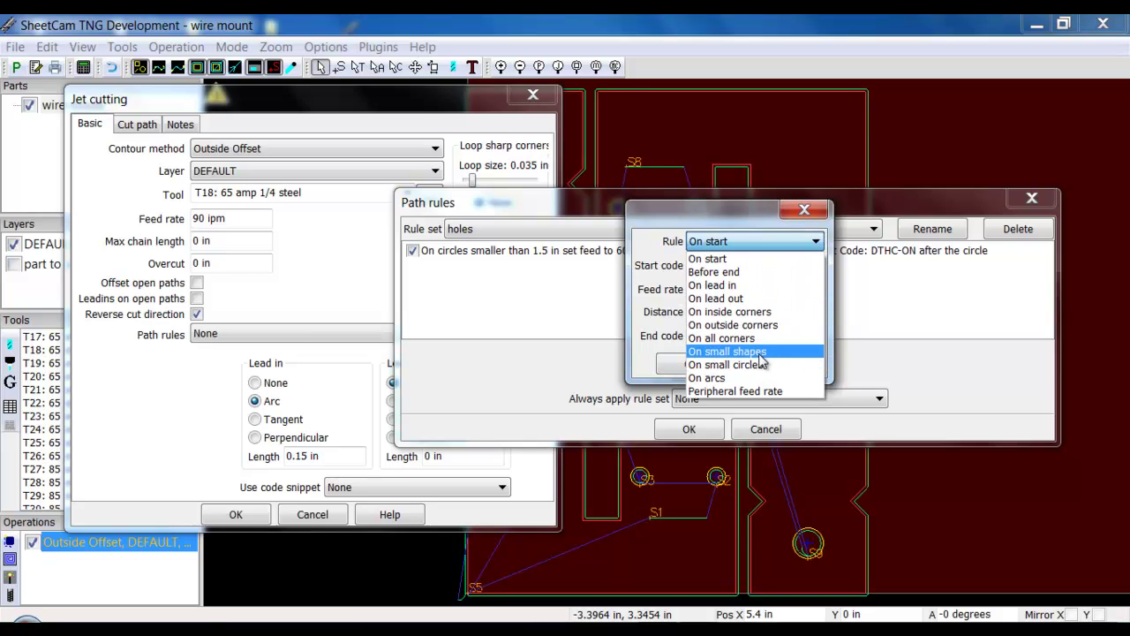
{"action": "left_click", "coordinate": [742, 351]}
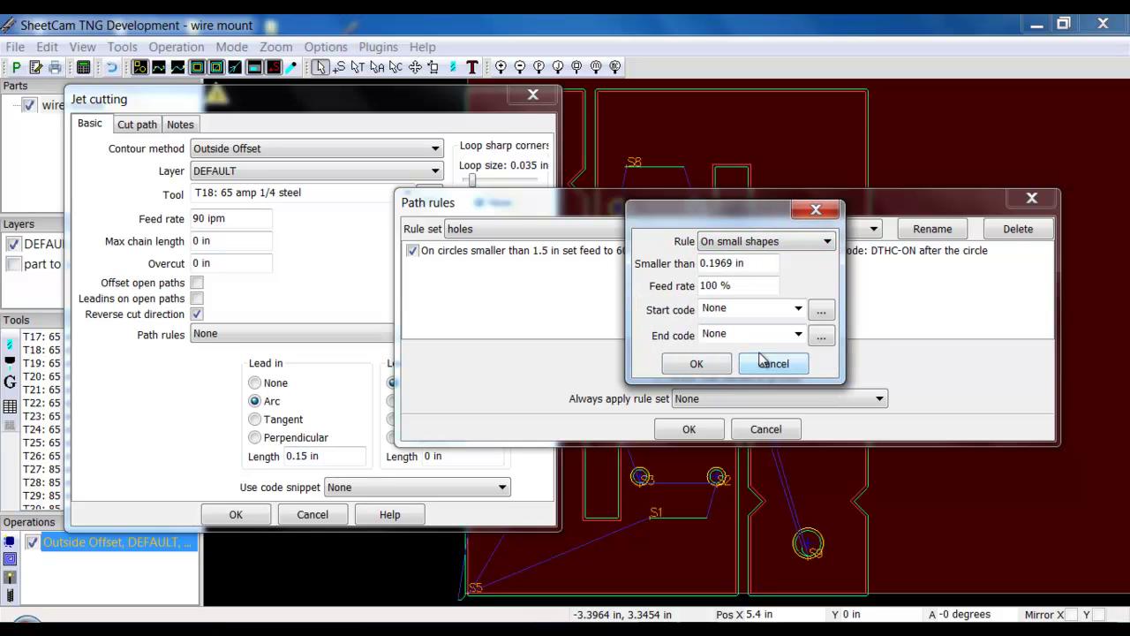
{"action": "double_click", "coordinate": [751, 264]}
{"action": "key", "text": "BackSpace"}
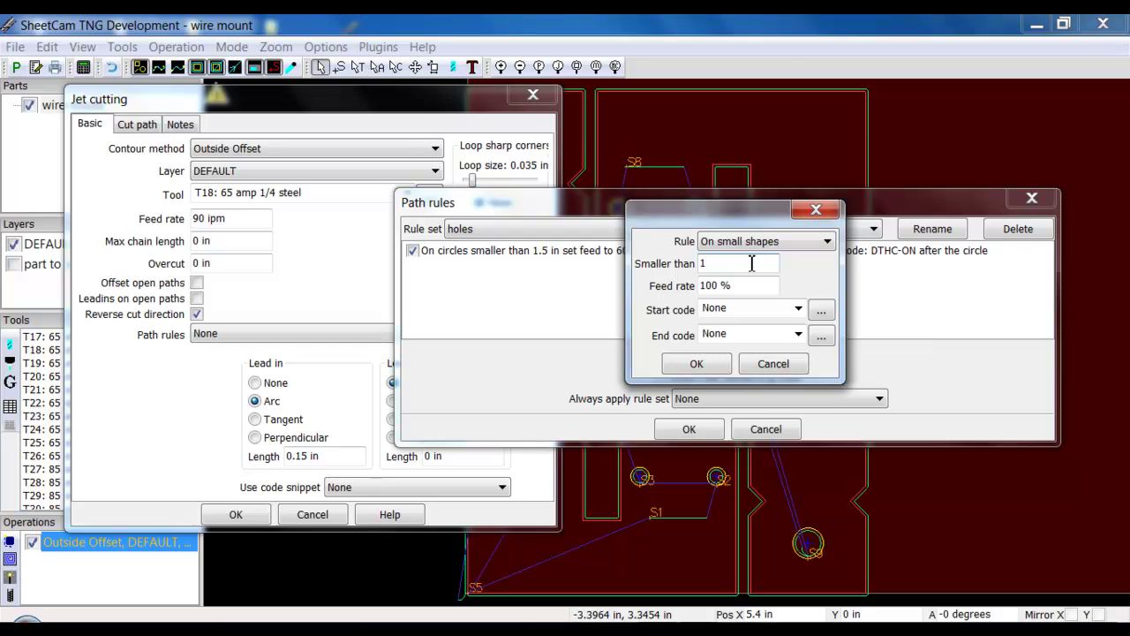
{"action": "type", "text": "1.5"}
{"action": "double_click", "coordinate": [724, 286]}
{"action": "key", "text": "BackSpace"}
{"action": "type", "text": "60"}
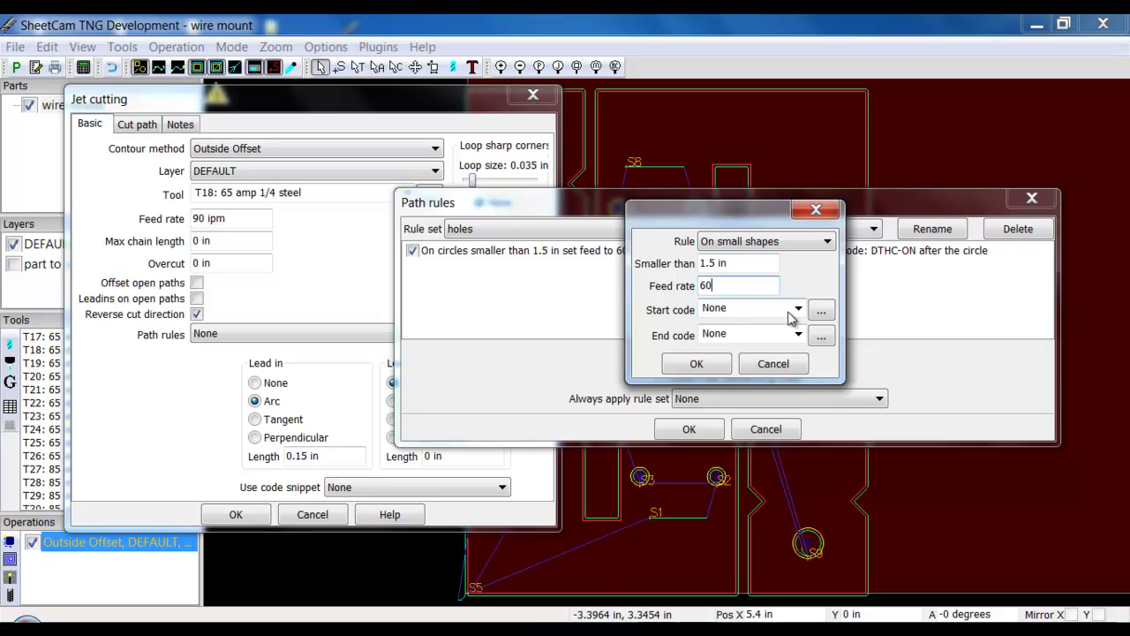
{"action": "left_click", "coordinate": [798, 310]}
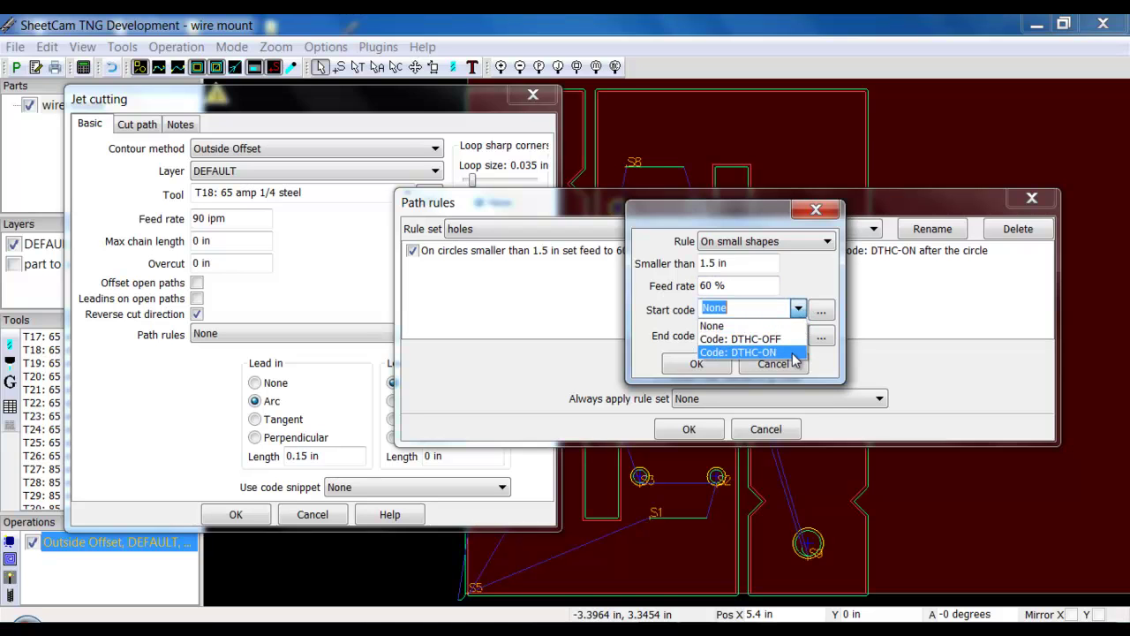
{"action": "left_click", "coordinate": [795, 339]}
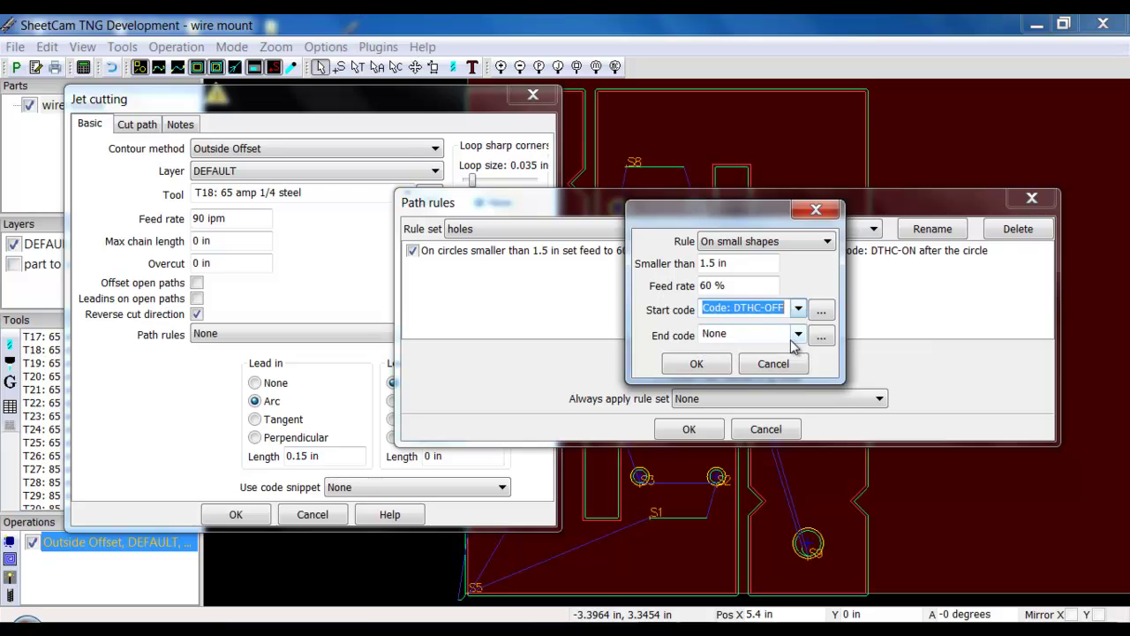
{"action": "left_click", "coordinate": [798, 335]}
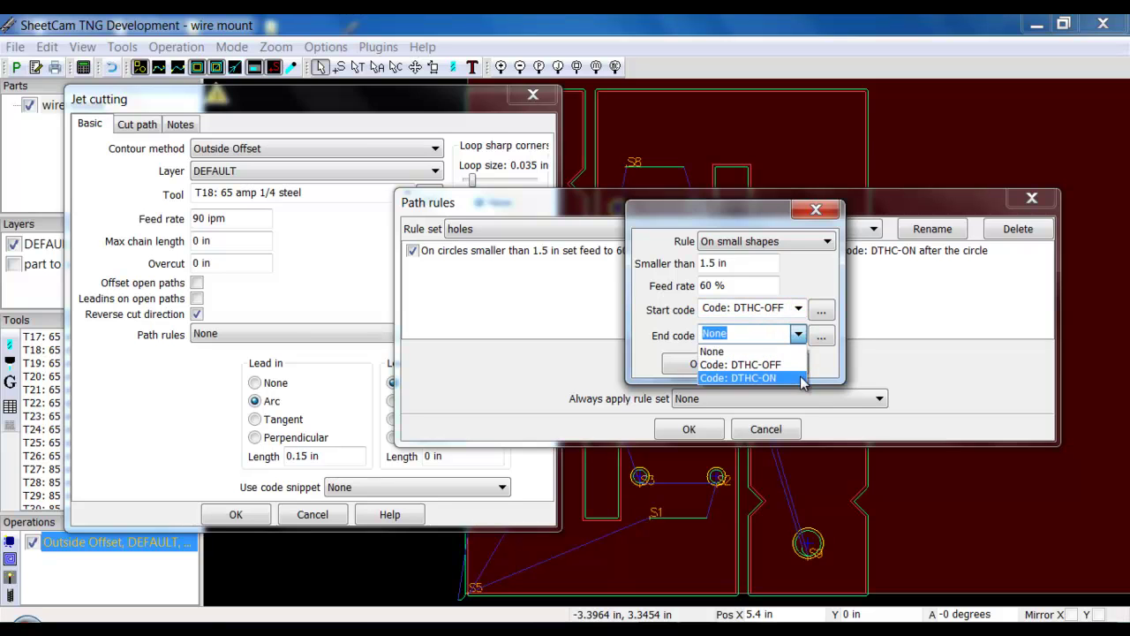
{"action": "left_click", "coordinate": [801, 369]}
{"action": "left_click", "coordinate": [697, 364]}
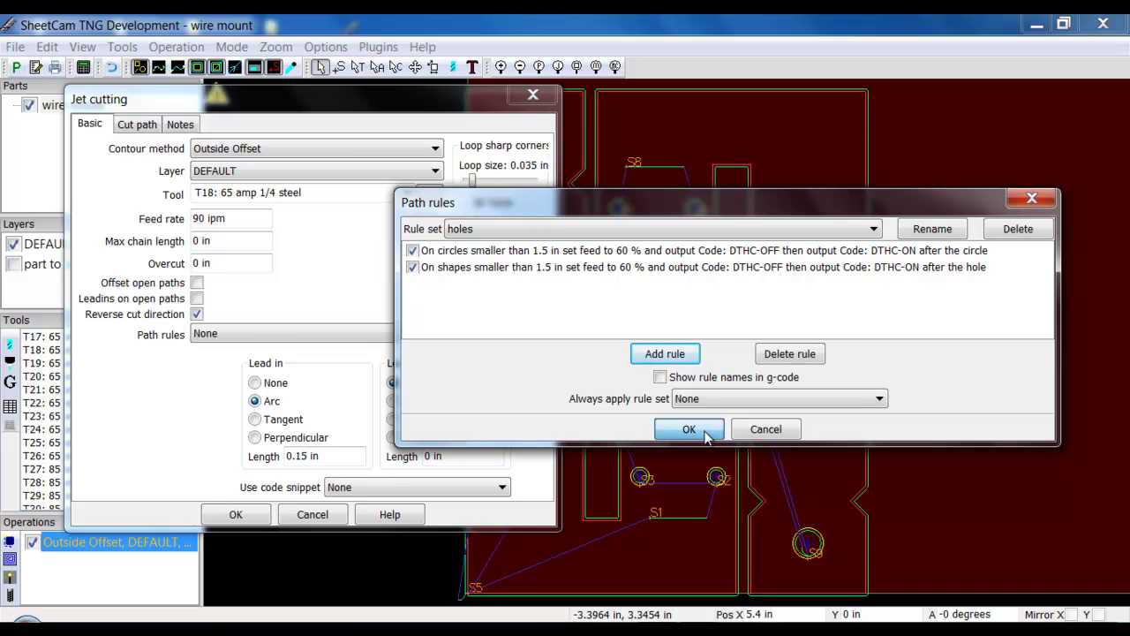
Apply the holes rule set to the Outside Offset operation and show toolpaths as thin lines
{"action": "left_click", "coordinate": [706, 431]}
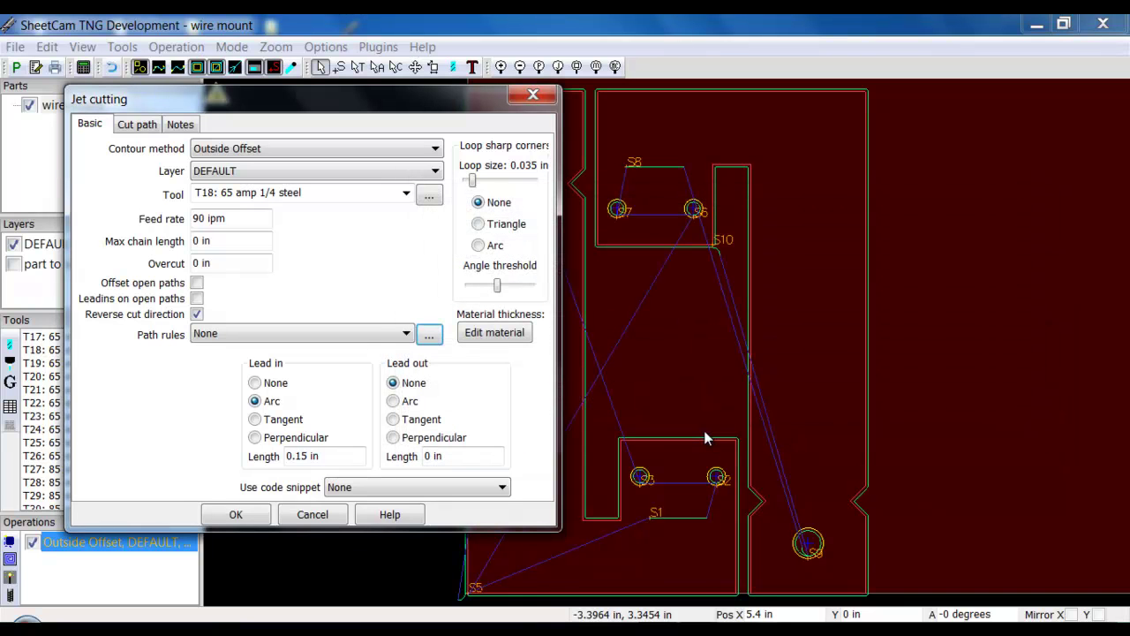
{"action": "left_click", "coordinate": [407, 334]}
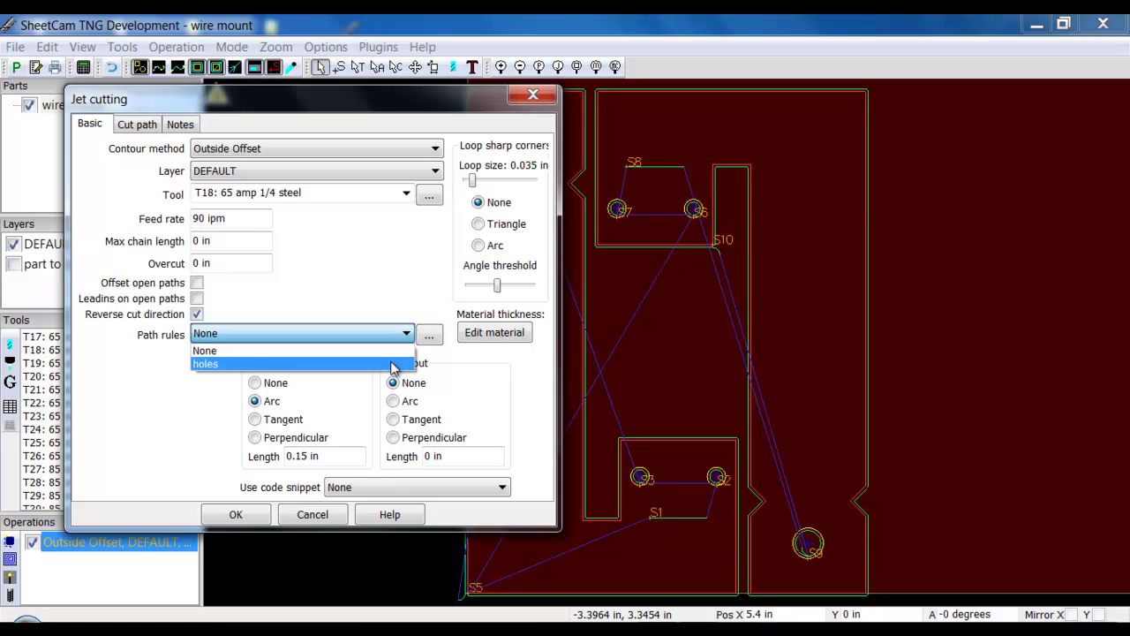
{"action": "left_click", "coordinate": [394, 364]}
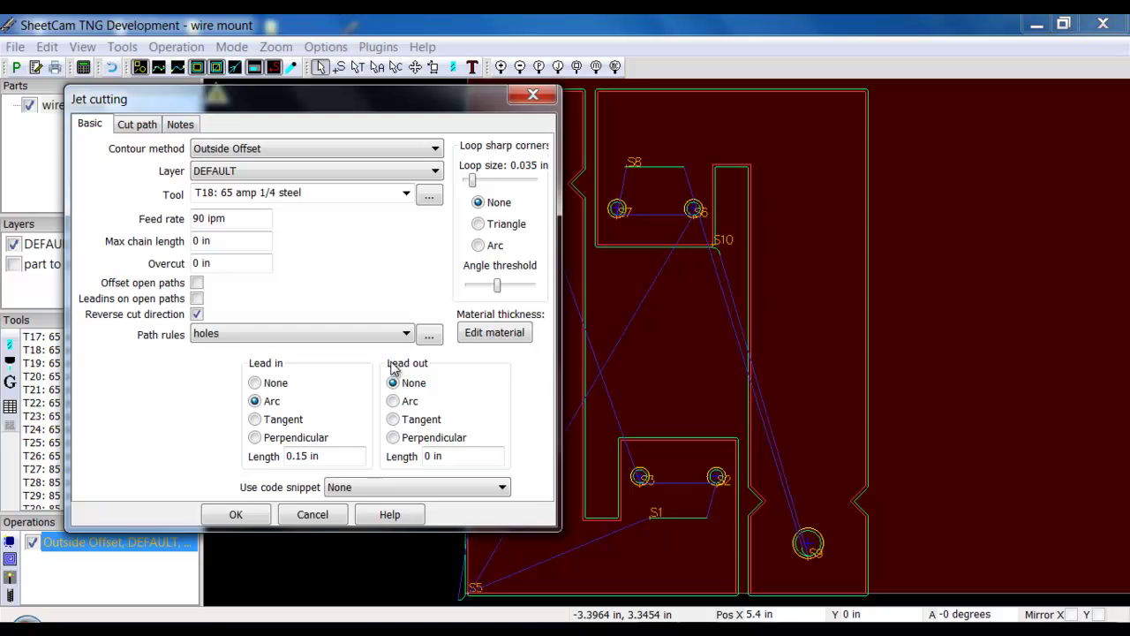
{"action": "left_click", "coordinate": [239, 514]}
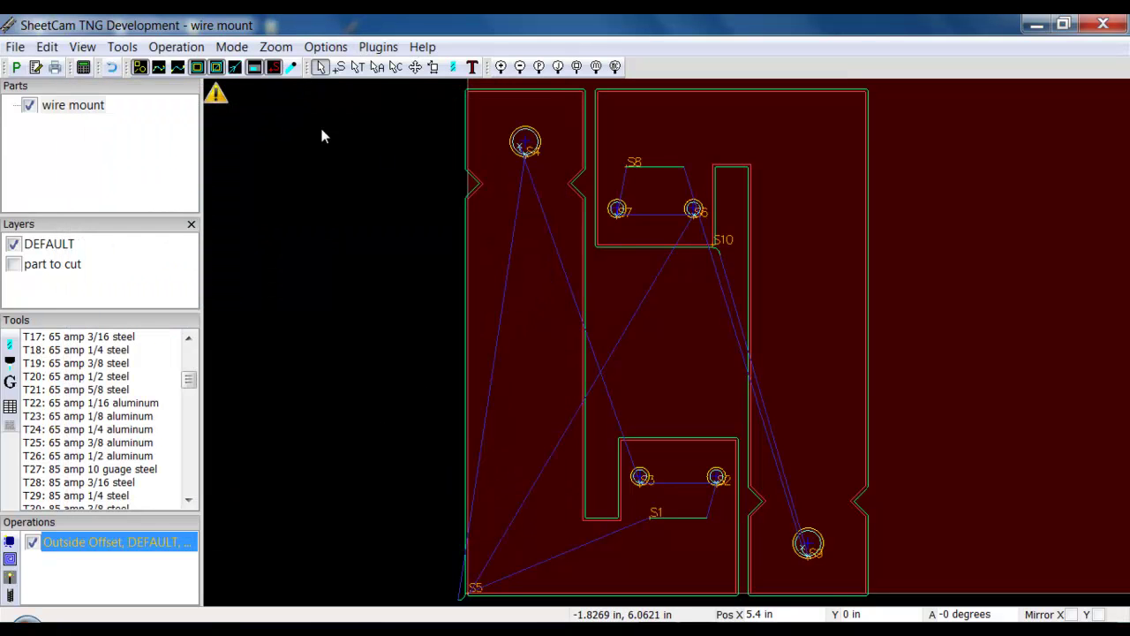
{"action": "left_click", "coordinate": [292, 67]}
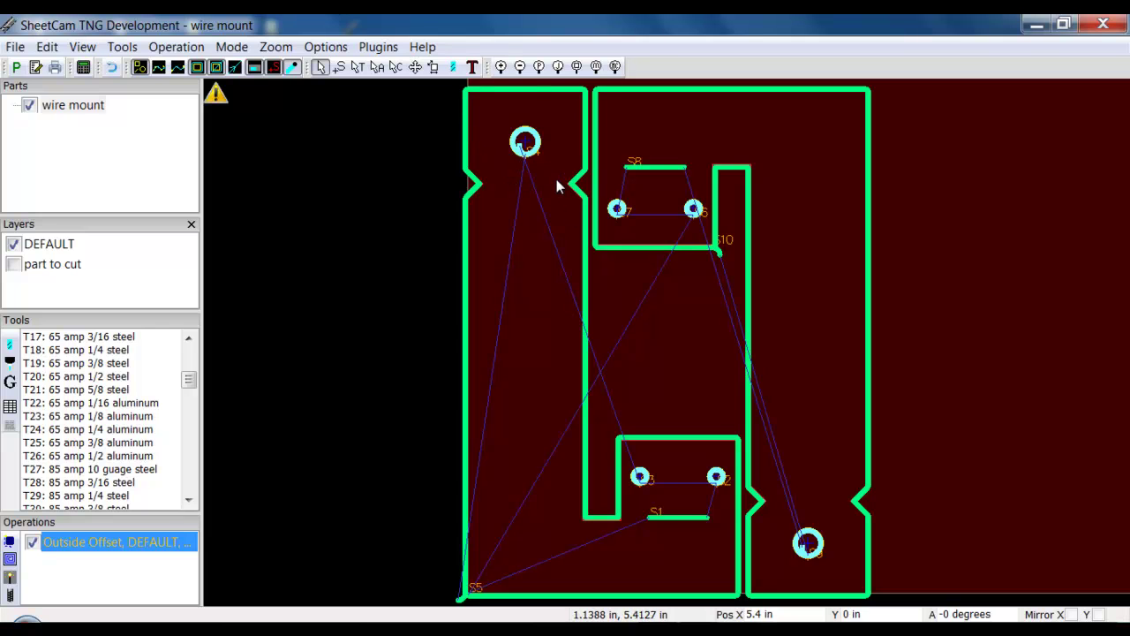
{"action": "left_click", "coordinate": [296, 68]}
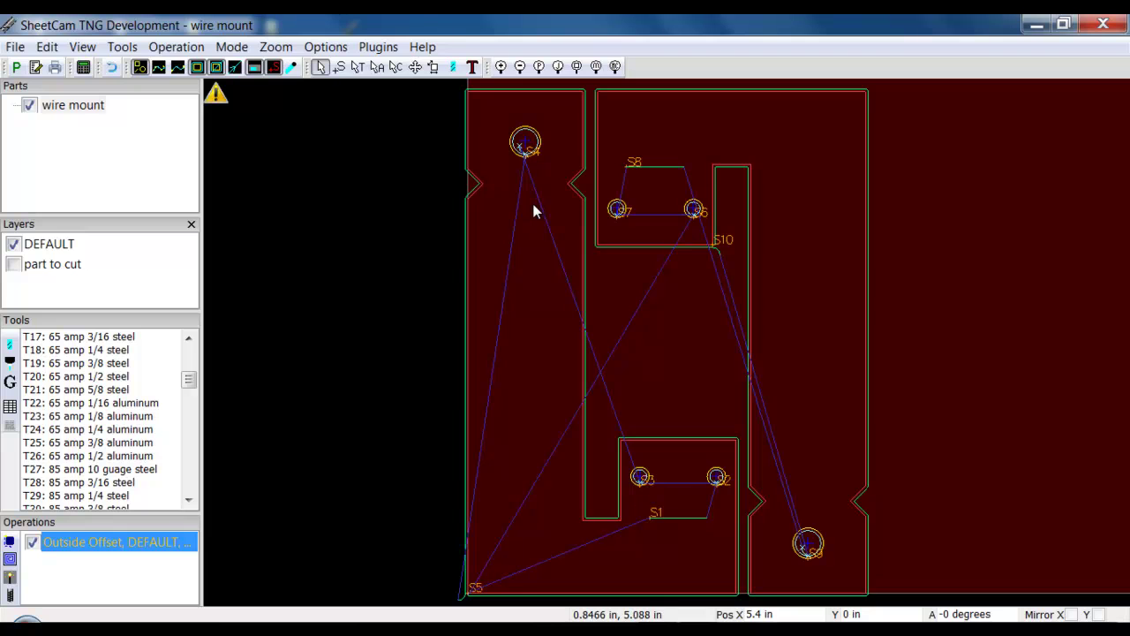
Reopen the Jet cutting settings of the Outside Offset operation, which uses the holes path rules
{"action": "scroll", "coordinate": [533, 194], "scroll_direction": "up", "scroll_amount": 3}
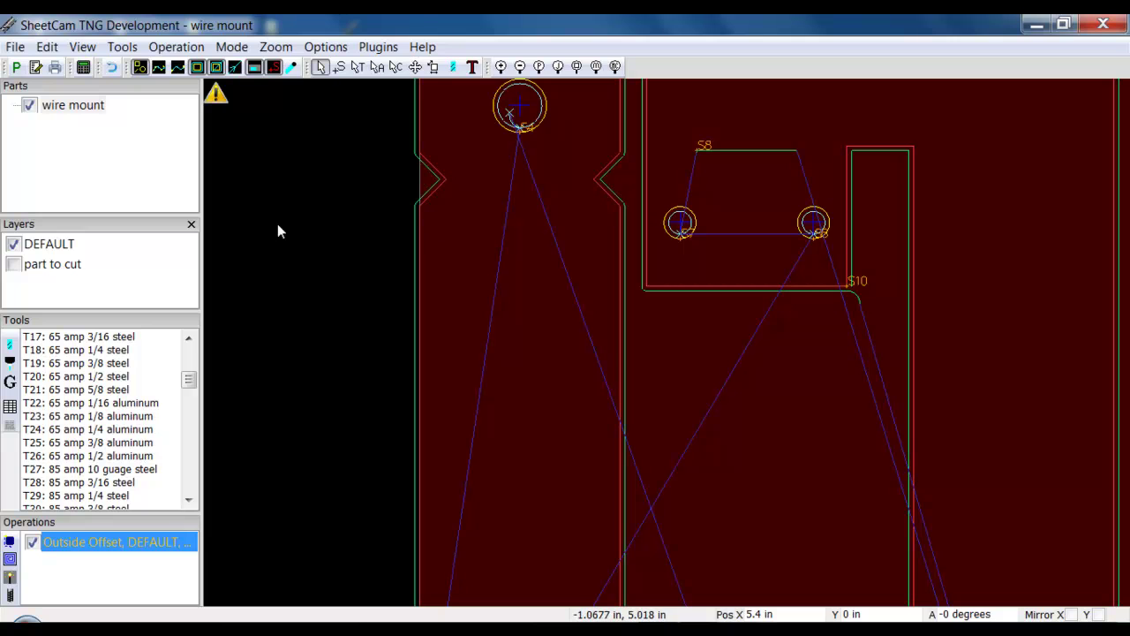
{"action": "double_click", "coordinate": [101, 543]}
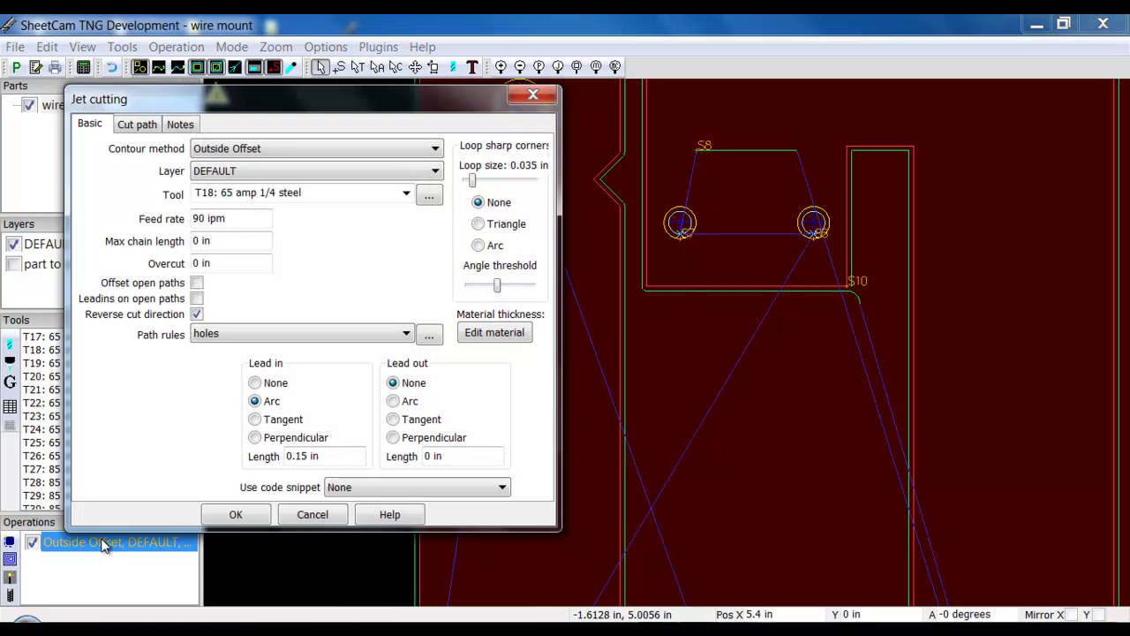
Add a new 'On outside corners' rule to the holes path rule set
{"action": "left_click", "coordinate": [408, 336]}
{"action": "left_click", "coordinate": [427, 340]}
{"action": "left_click", "coordinate": [428, 340]}
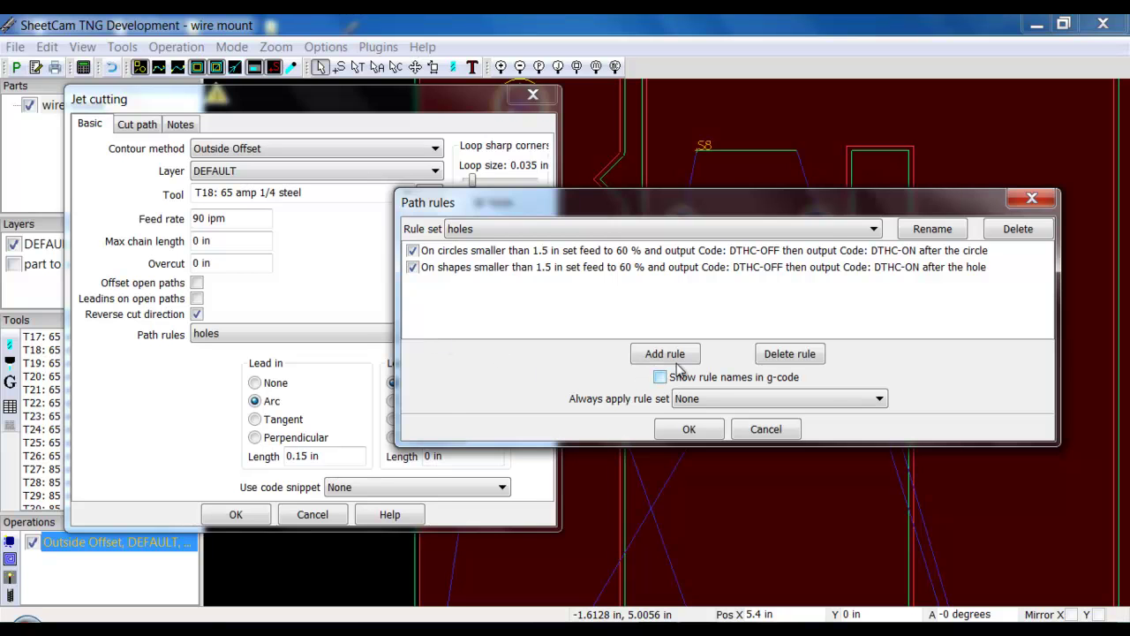
{"action": "left_click", "coordinate": [673, 355]}
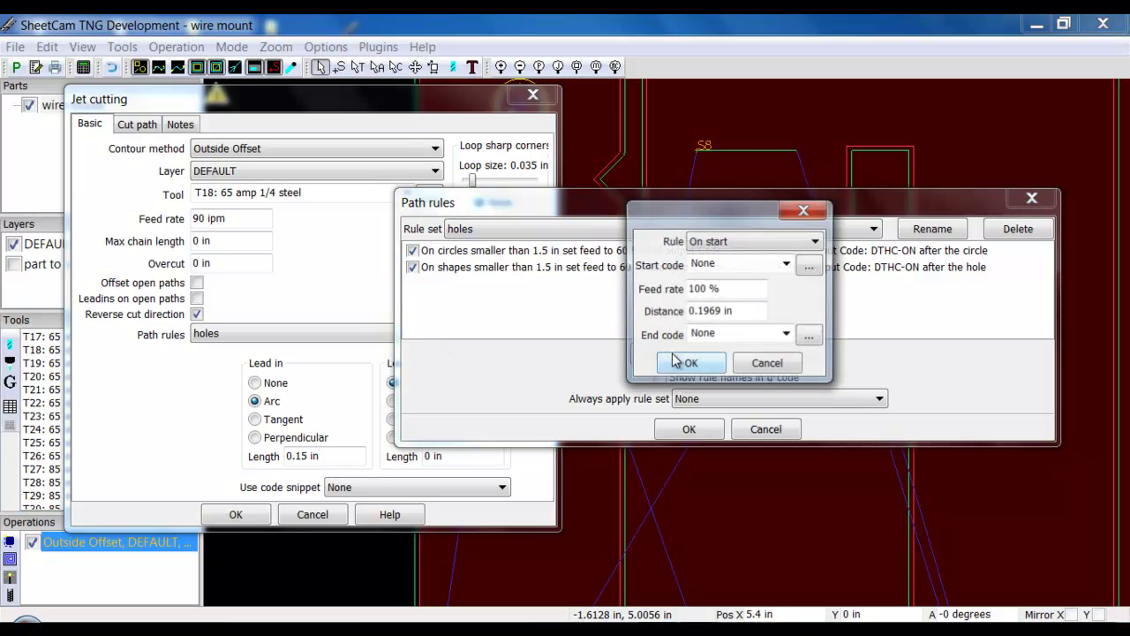
{"action": "left_click", "coordinate": [816, 242]}
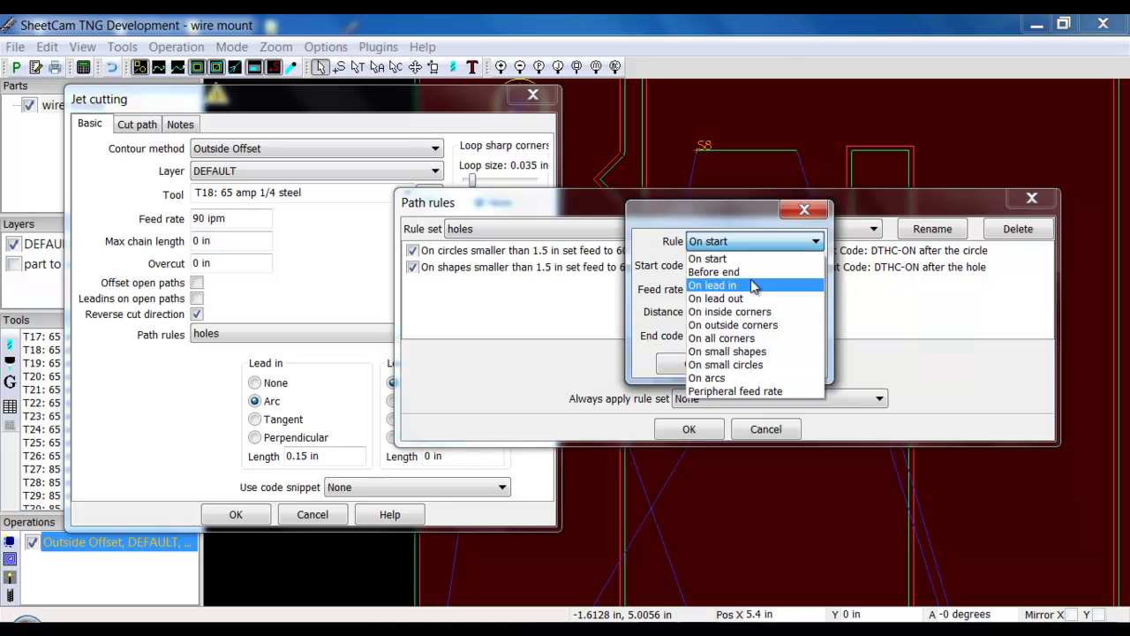
{"action": "left_click", "coordinate": [727, 326]}
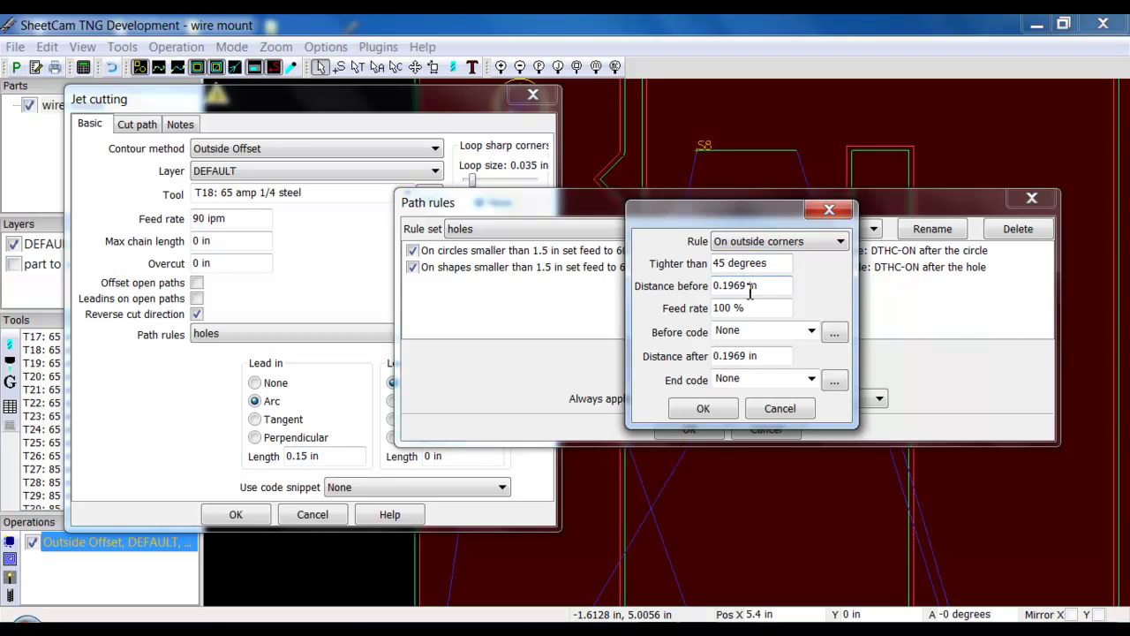
Give the corner rule a 0.1 in distance before, 60% feed and DTHC-OFF before
{"action": "double_click", "coordinate": [750, 292]}
{"action": "key", "text": "BackSpace"}
{"action": "type", "text": ".1"}
{"action": "left_click", "coordinate": [738, 308]}
{"action": "double_click", "coordinate": [739, 309]}
{"action": "key", "text": "BackSpace"}
{"action": "type", "text": "60"}
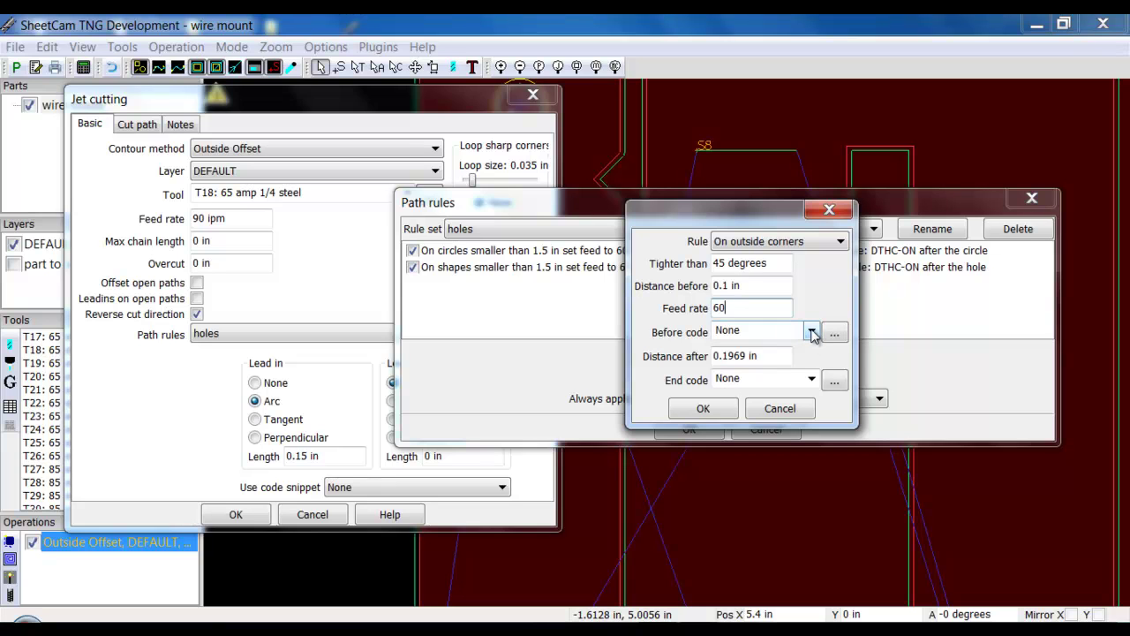
{"action": "left_click", "coordinate": [810, 330]}
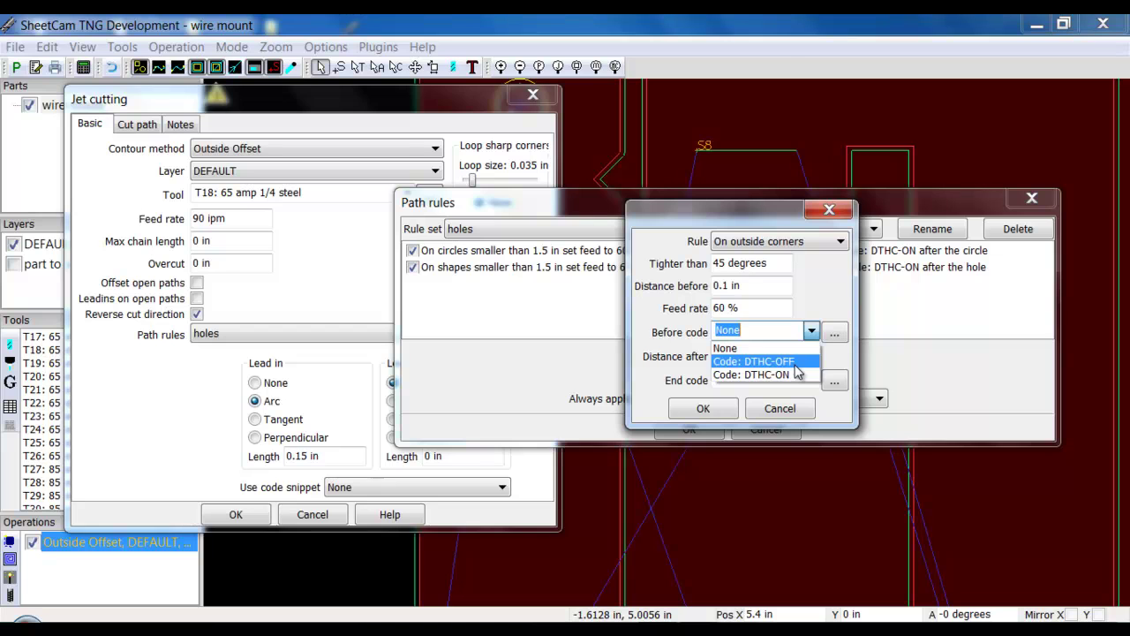
{"action": "left_click", "coordinate": [800, 362]}
Set a 0.1 in distance after with DTHC-ON, then confirm the rule and holes set
{"action": "left_click", "coordinate": [767, 358]}
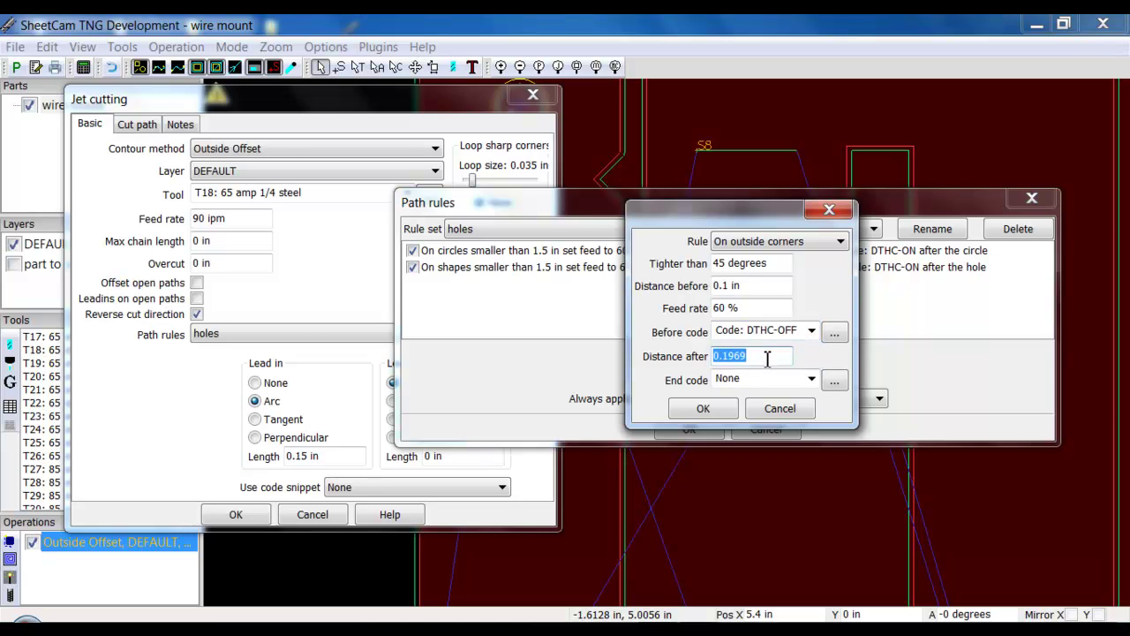
{"action": "type", "text": ".1"}
{"action": "left_click", "coordinate": [811, 379]}
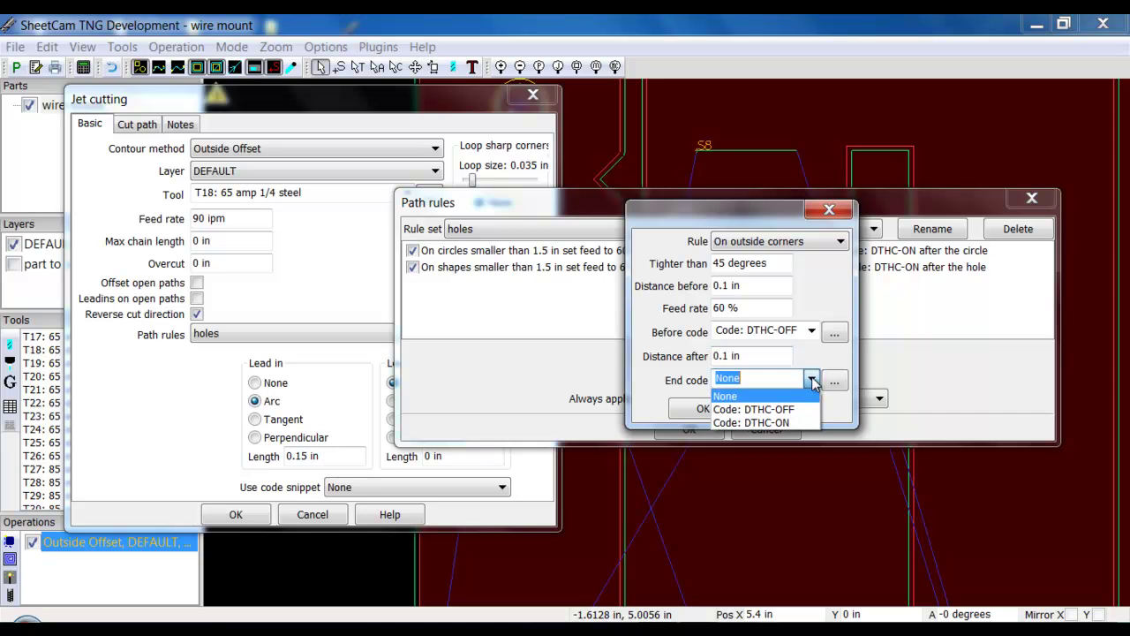
{"action": "left_click", "coordinate": [790, 421]}
{"action": "left_click", "coordinate": [708, 409]}
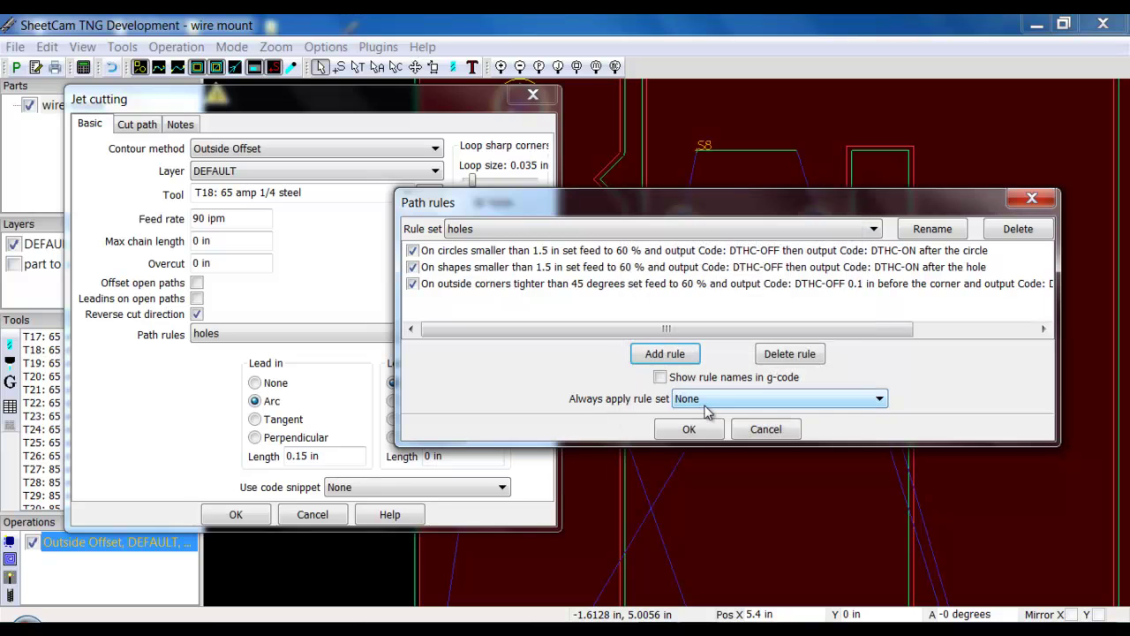
{"action": "left_click", "coordinate": [708, 427]}
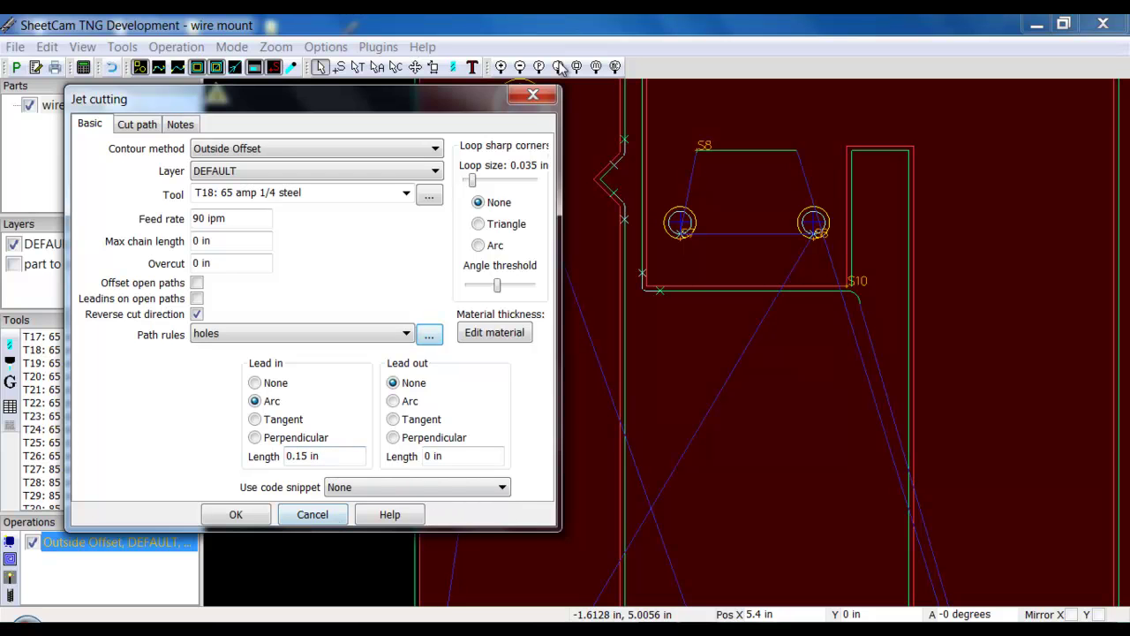
Close the Jet cutting dialog, enable true-width toolpaths and zoom out to the whole wire mount
{"action": "left_click", "coordinate": [535, 99]}
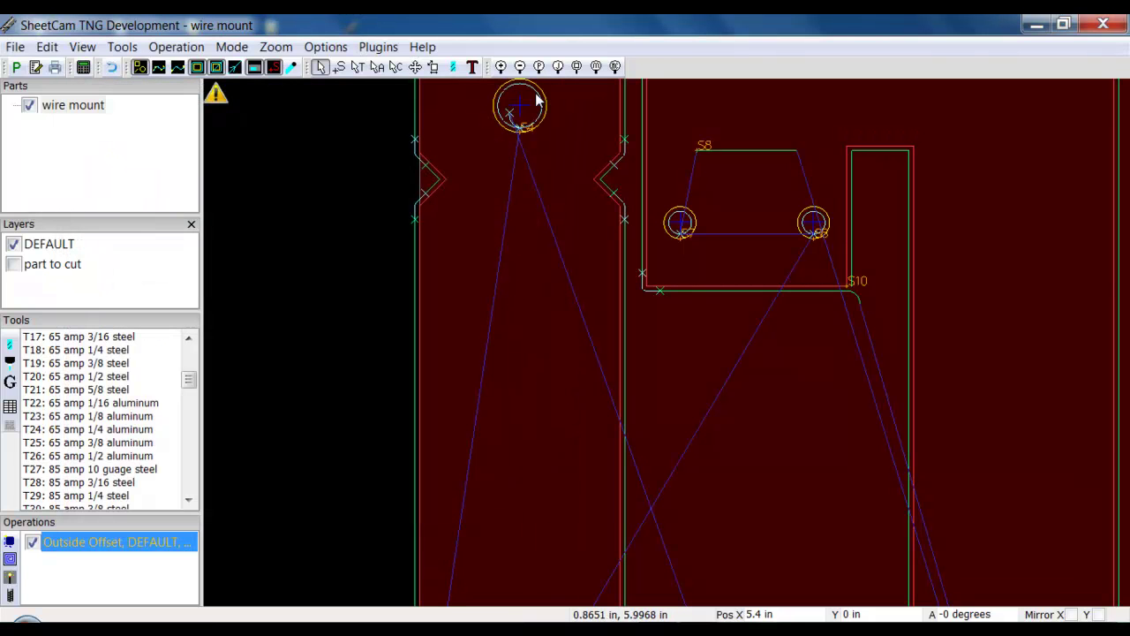
{"action": "left_click", "coordinate": [296, 67]}
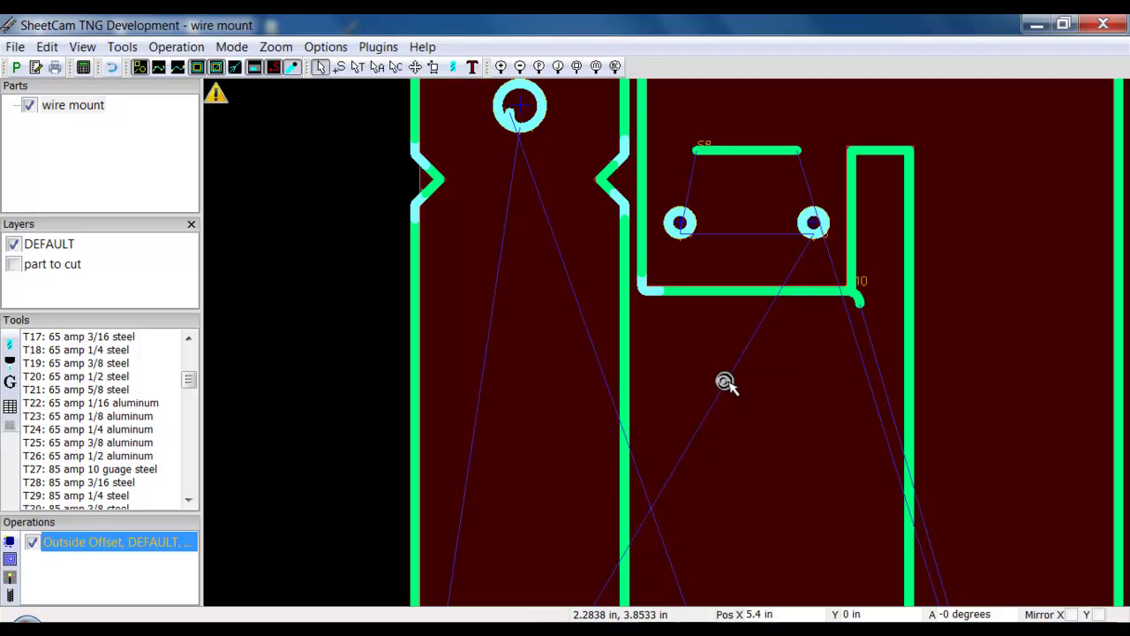
{"action": "scroll", "coordinate": [725, 385], "scroll_direction": "up", "scroll_amount": 2}
{"action": "scroll", "coordinate": [725, 385], "scroll_direction": "down", "scroll_amount": 3}
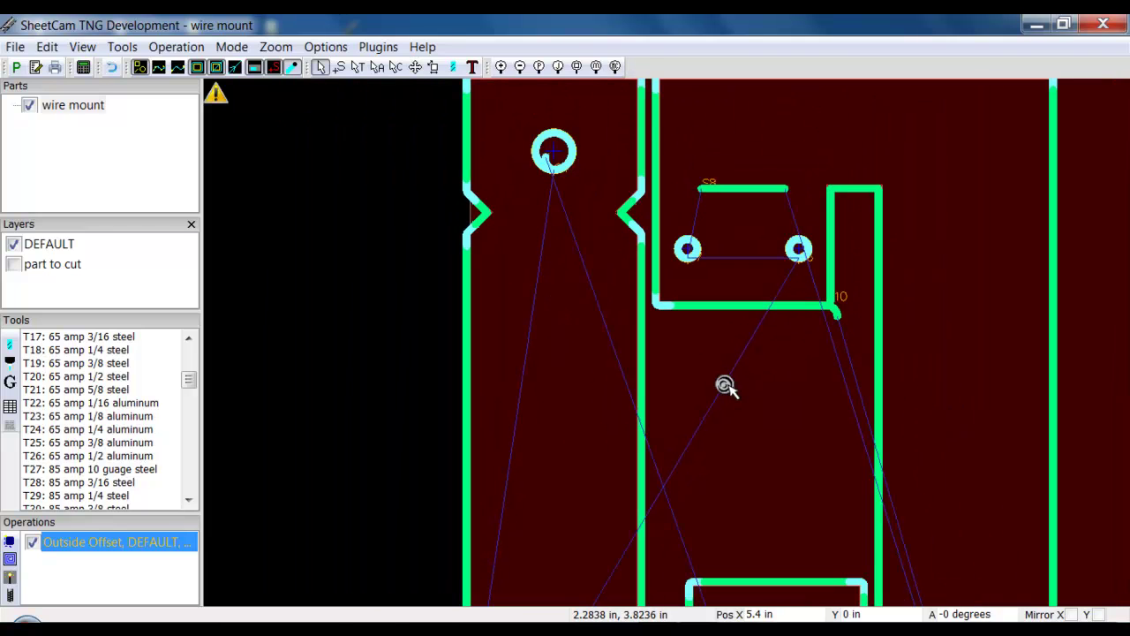
{"action": "scroll", "coordinate": [725, 386], "scroll_direction": "down", "scroll_amount": 3}
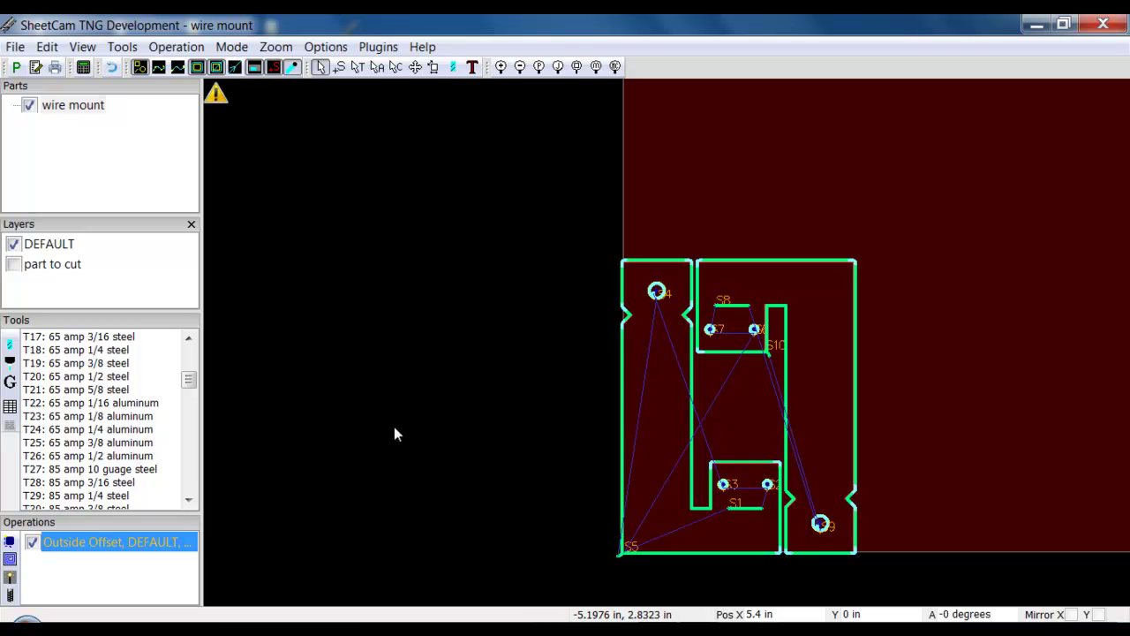
Delete the outside-corners rule from holes, keeping only the circle and small-shape rules
{"action": "double_click", "coordinate": [102, 540]}
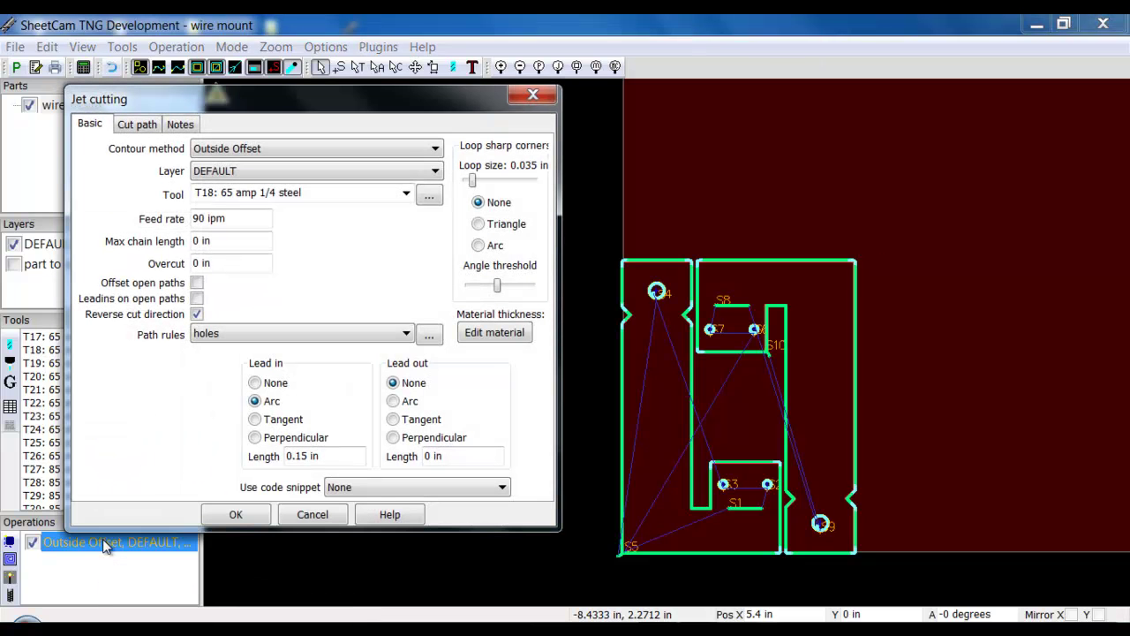
{"action": "left_click", "coordinate": [428, 332]}
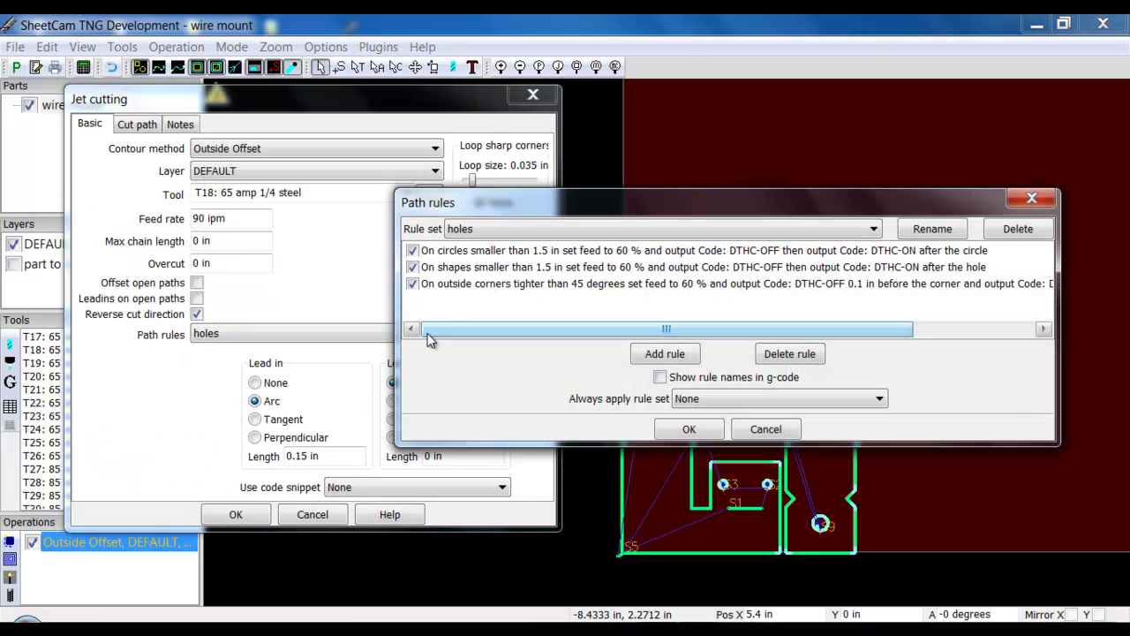
{"action": "left_click", "coordinate": [436, 282]}
{"action": "left_click", "coordinate": [804, 355]}
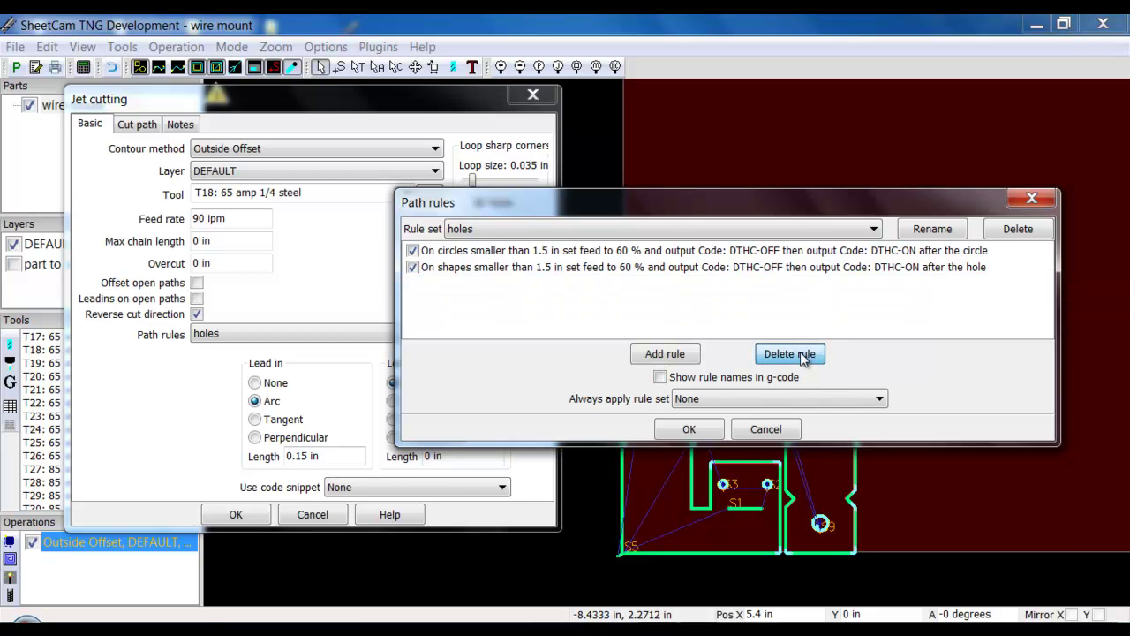
{"action": "left_click", "coordinate": [688, 429]}
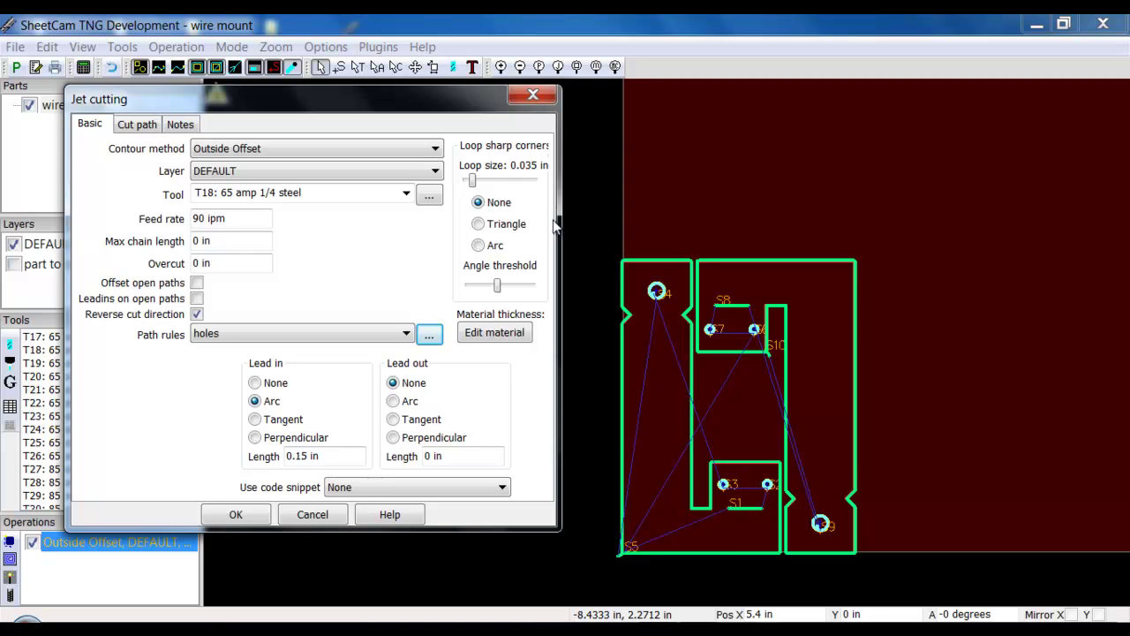
{"action": "left_click_drag", "start_coordinate": [363, 100], "coordinate": [659, 73]}
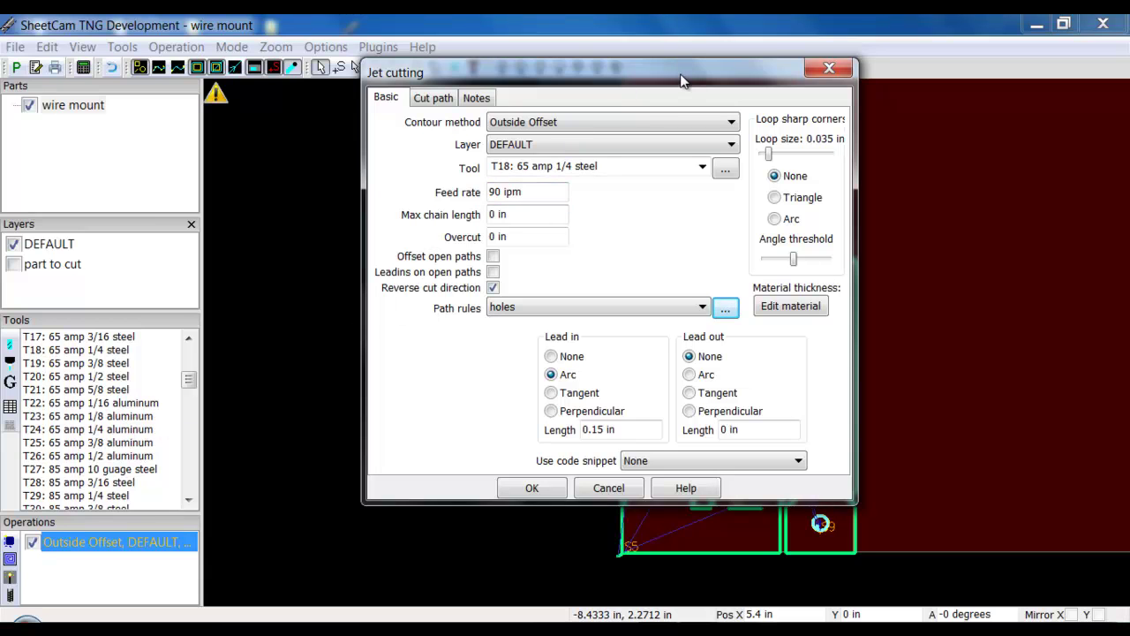
{"action": "mouse_move", "coordinate": [682, 80]}
{"action": "left_mouse_down"}
{"action": "mouse_move", "coordinate": [646, 90]}
{"action": "mouse_move", "coordinate": [414, 91]}
{"action": "left_mouse_up"}
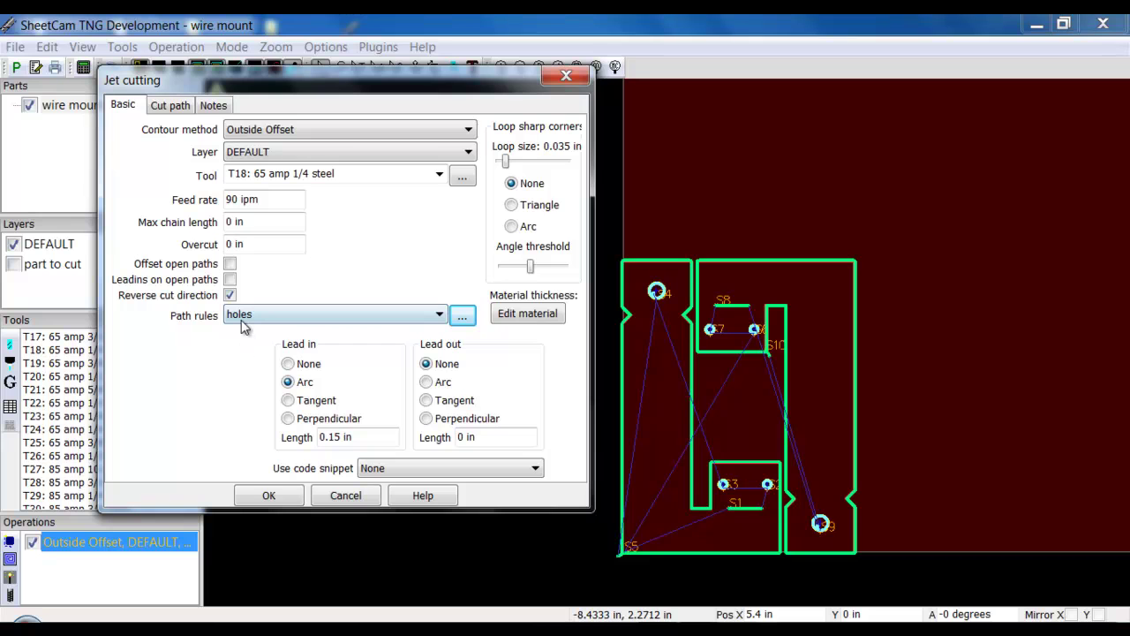